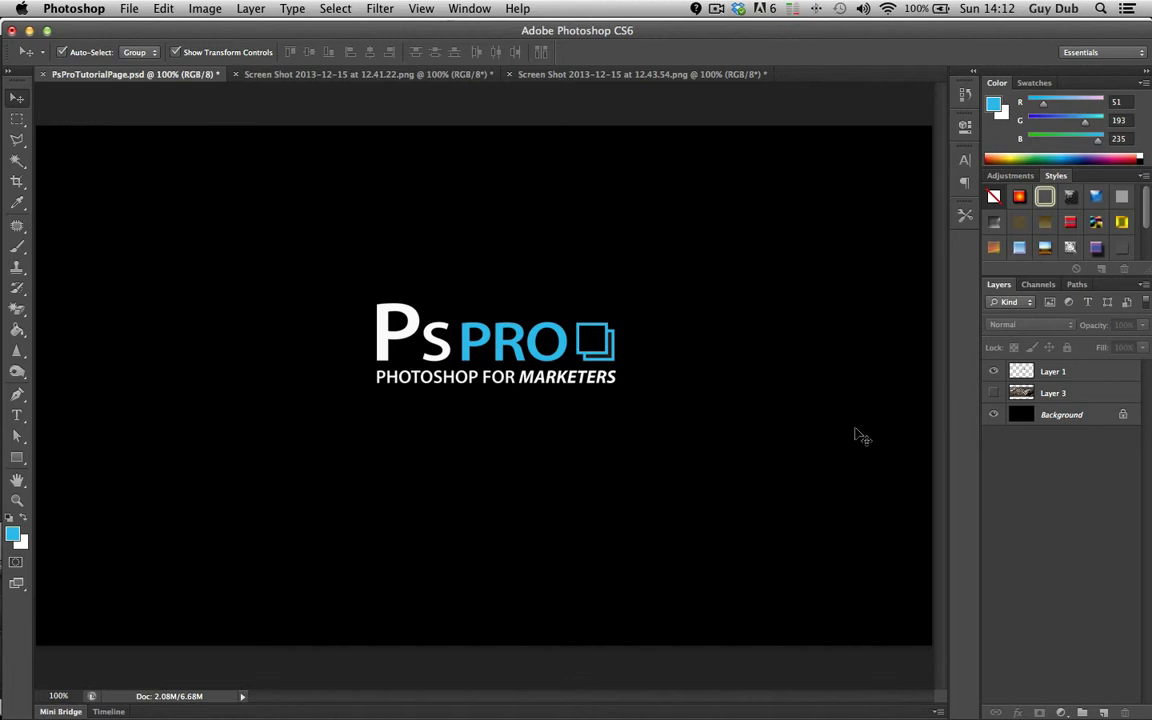
# Open the Layer Style dialog for the logo layer and enable Bevel & Emboss
pyautogui.click(600, 345)
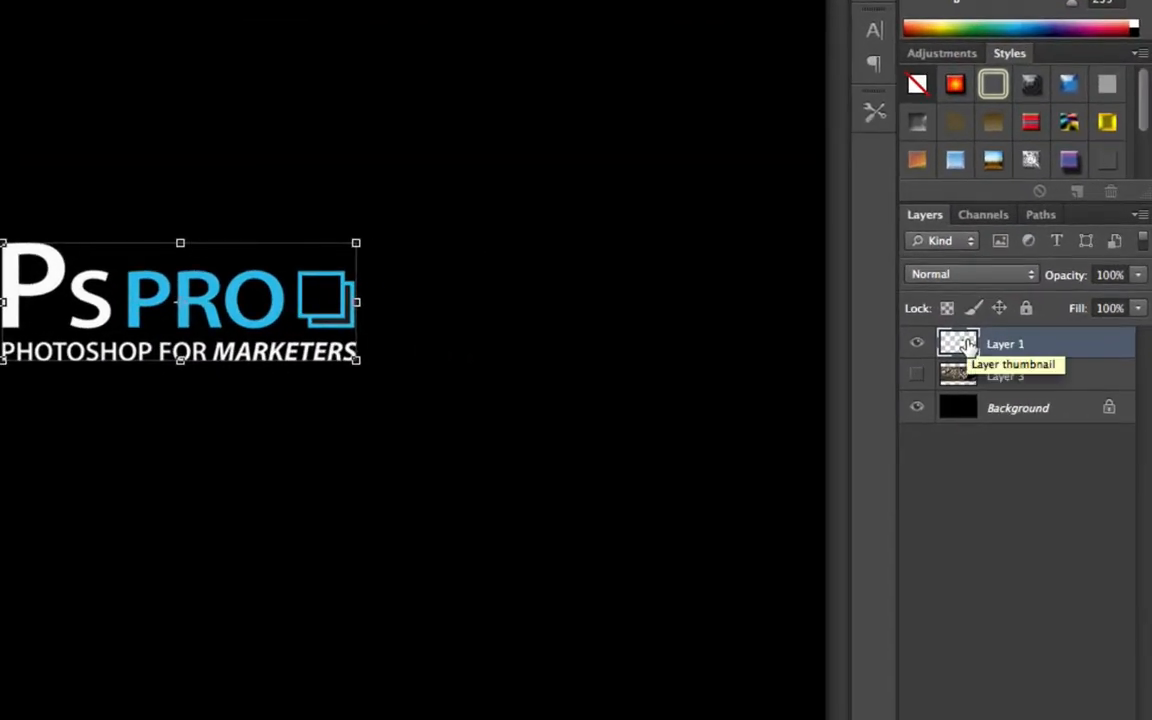
pyautogui.doubleClick(966, 343)
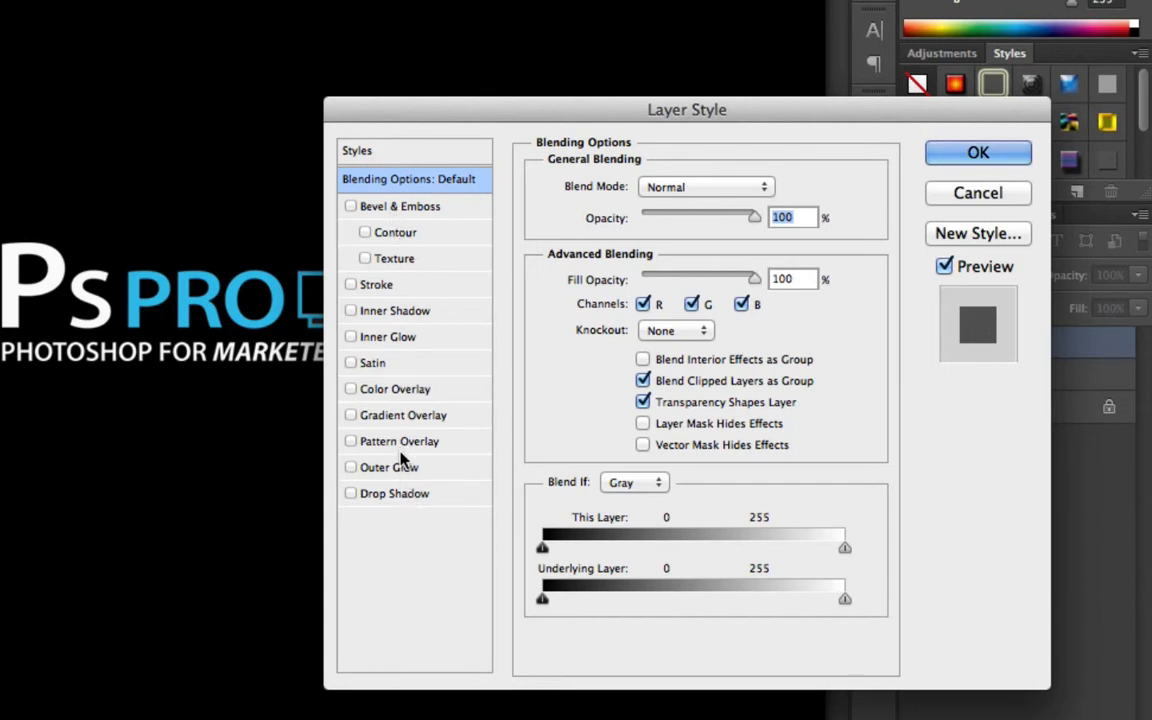
pyautogui.click(404, 207)
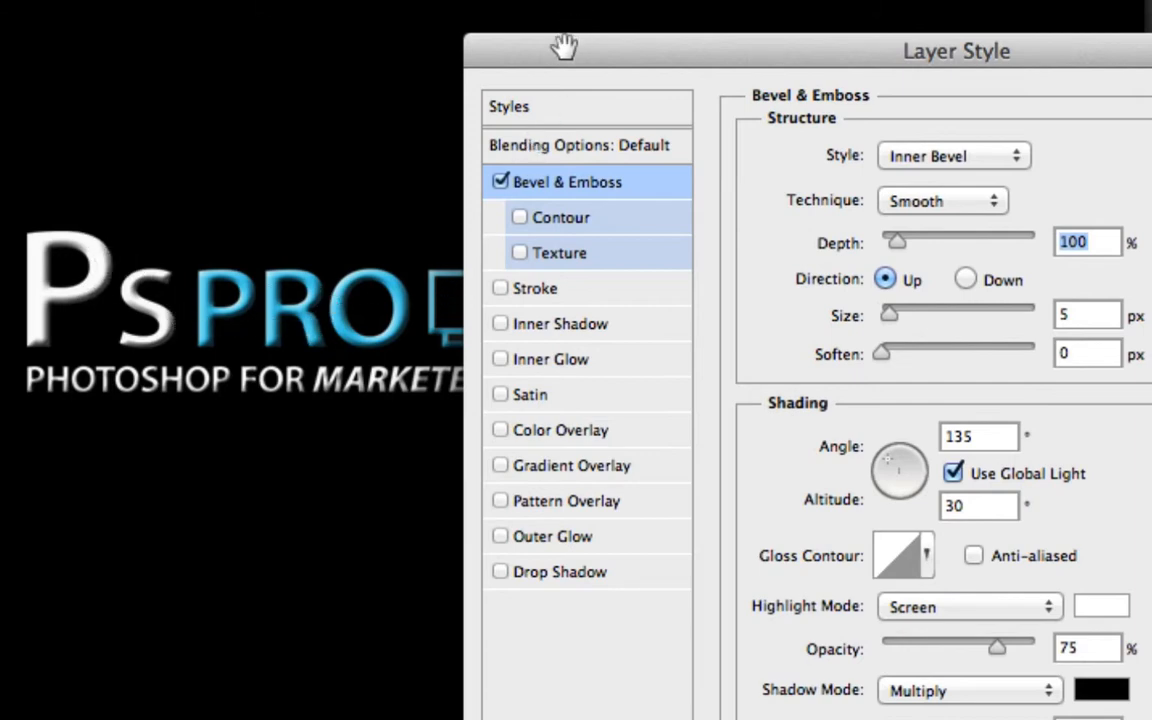
pyautogui.moveTo(555, 49); pyautogui.dragTo(626, 48)
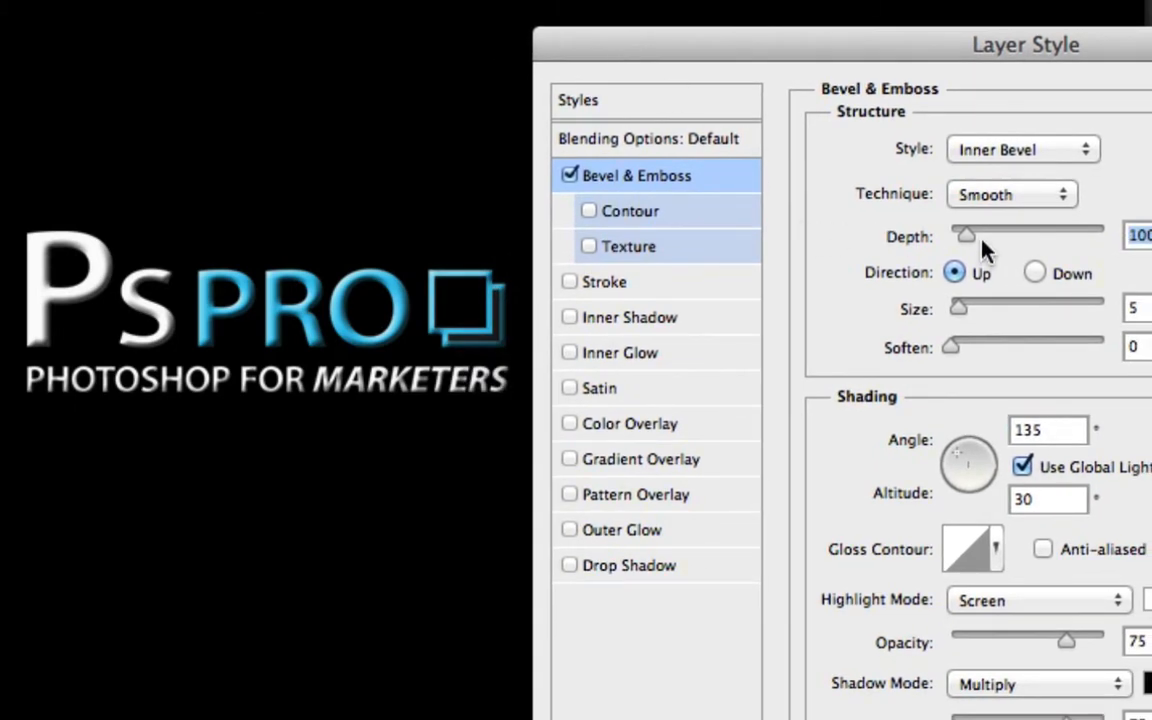
# Set the bevel depth to 84%, try the Down direction and return to Up, and set size 46 px and soften 1 px
pyautogui.moveTo(967, 235); pyautogui.dragTo(1002, 236)
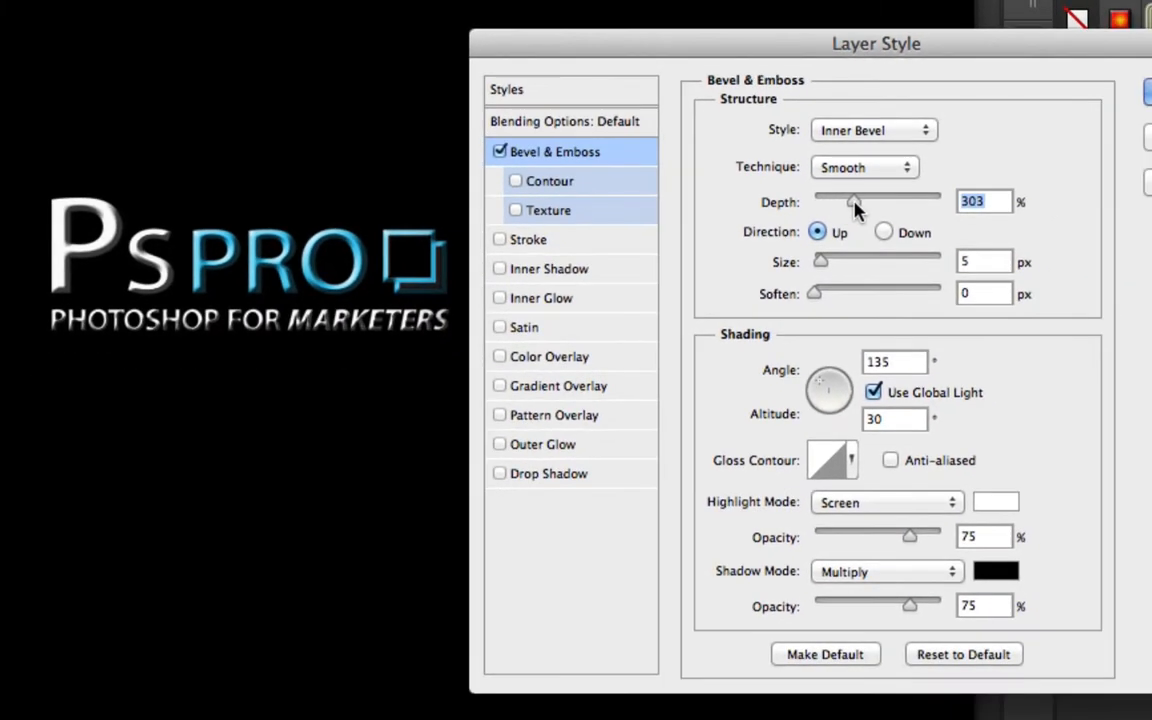
pyautogui.moveTo(854, 202); pyautogui.dragTo(829, 201)
pyautogui.click(883, 233)
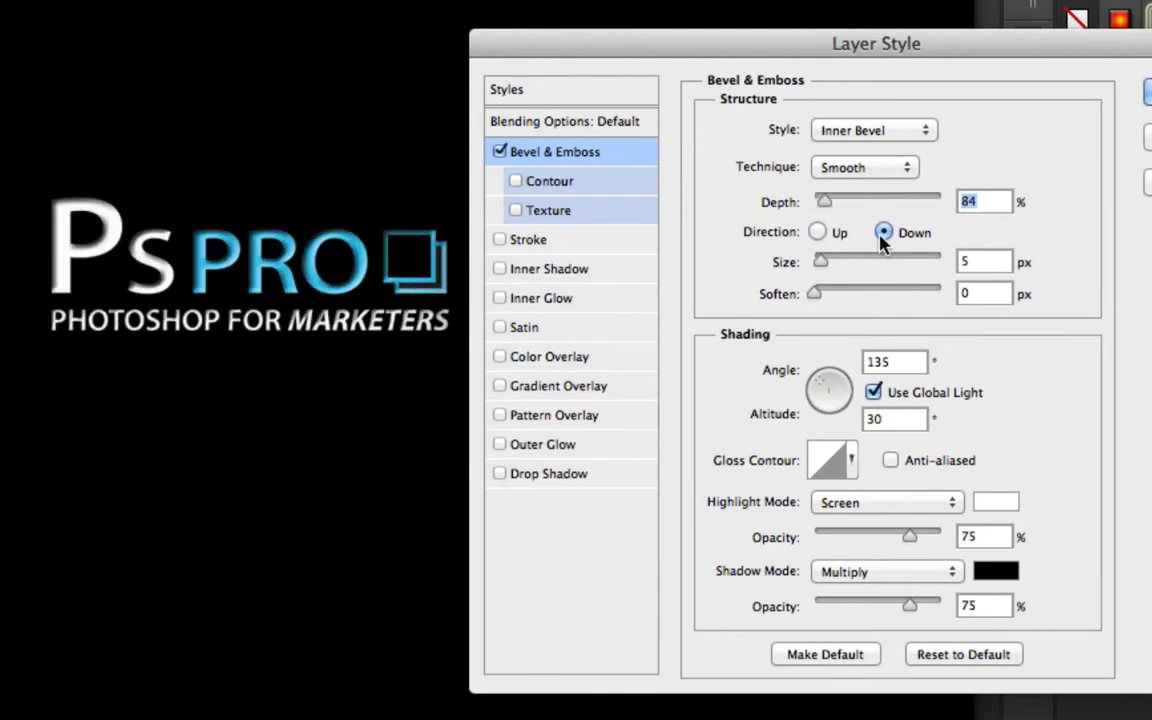
pyautogui.click(818, 232)
pyautogui.moveTo(817, 294); pyautogui.dragTo(845, 270)
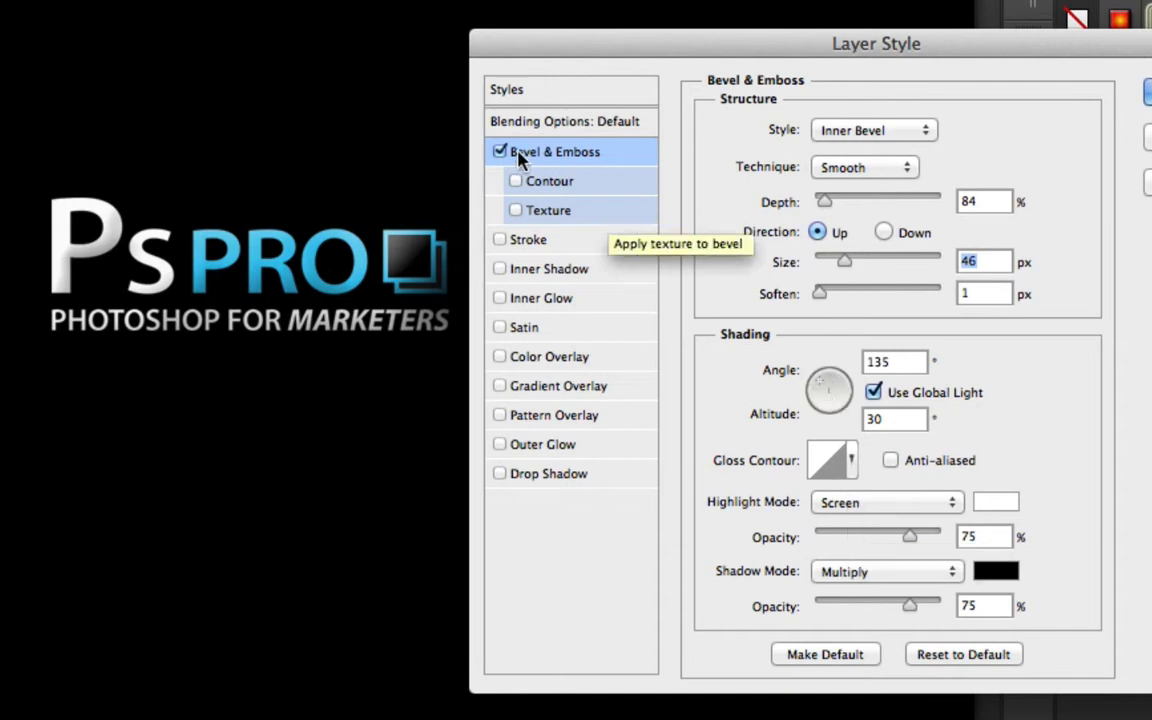
# Enable the bevel Contour and pick a different contour preset, then turn Contour off again
pyautogui.click(550, 185)
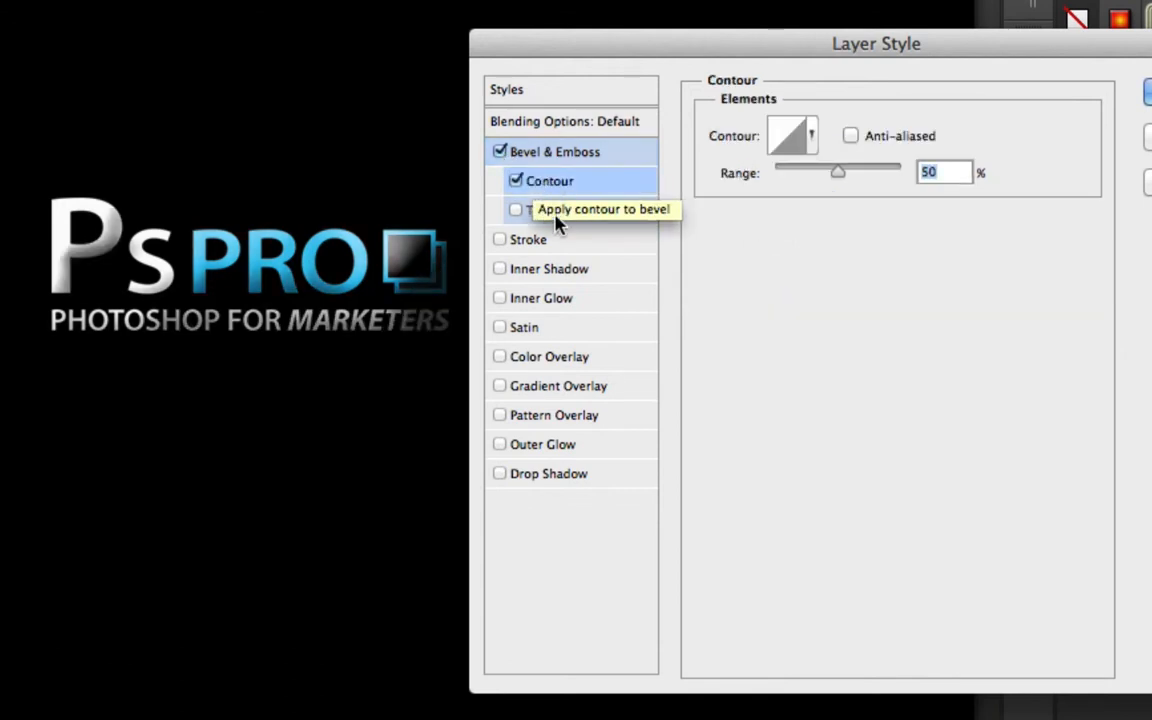
pyautogui.click(809, 140)
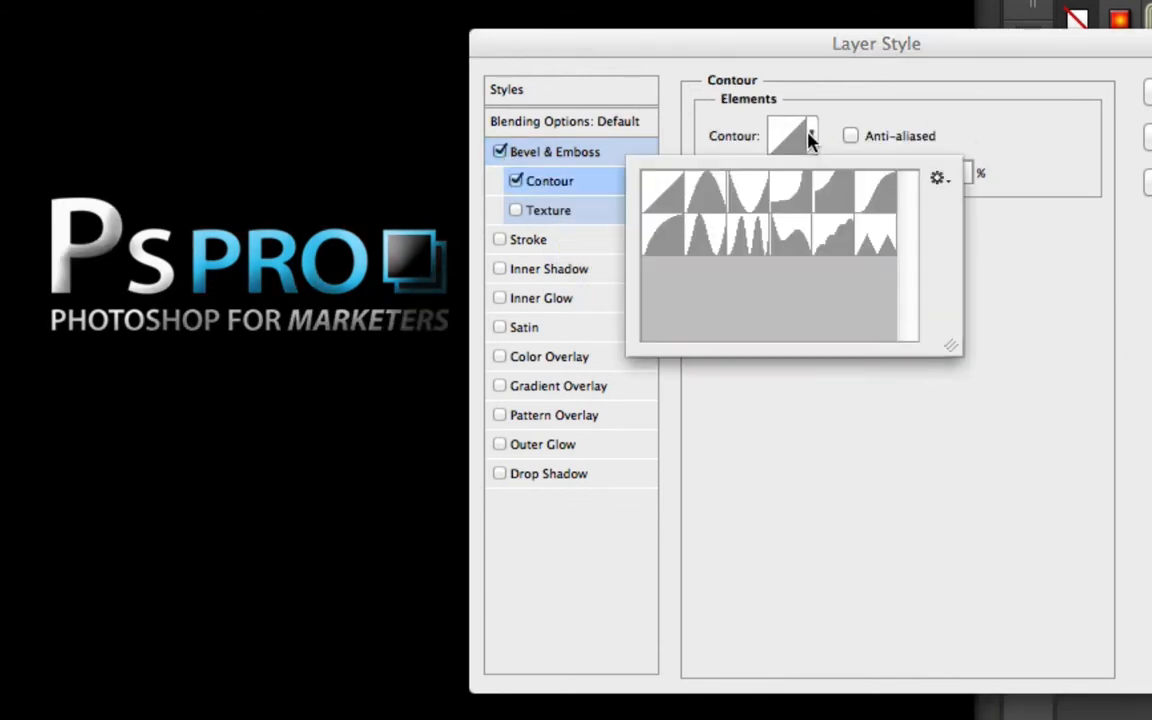
pyautogui.click(822, 197)
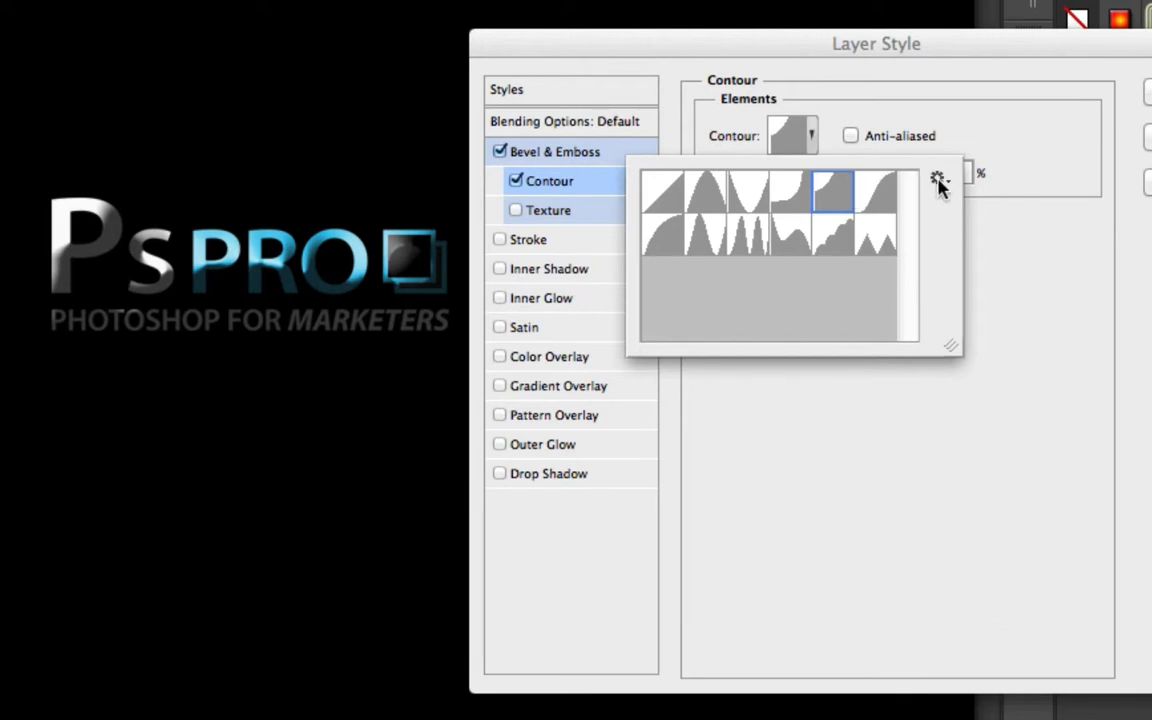
pyautogui.click(1020, 153)
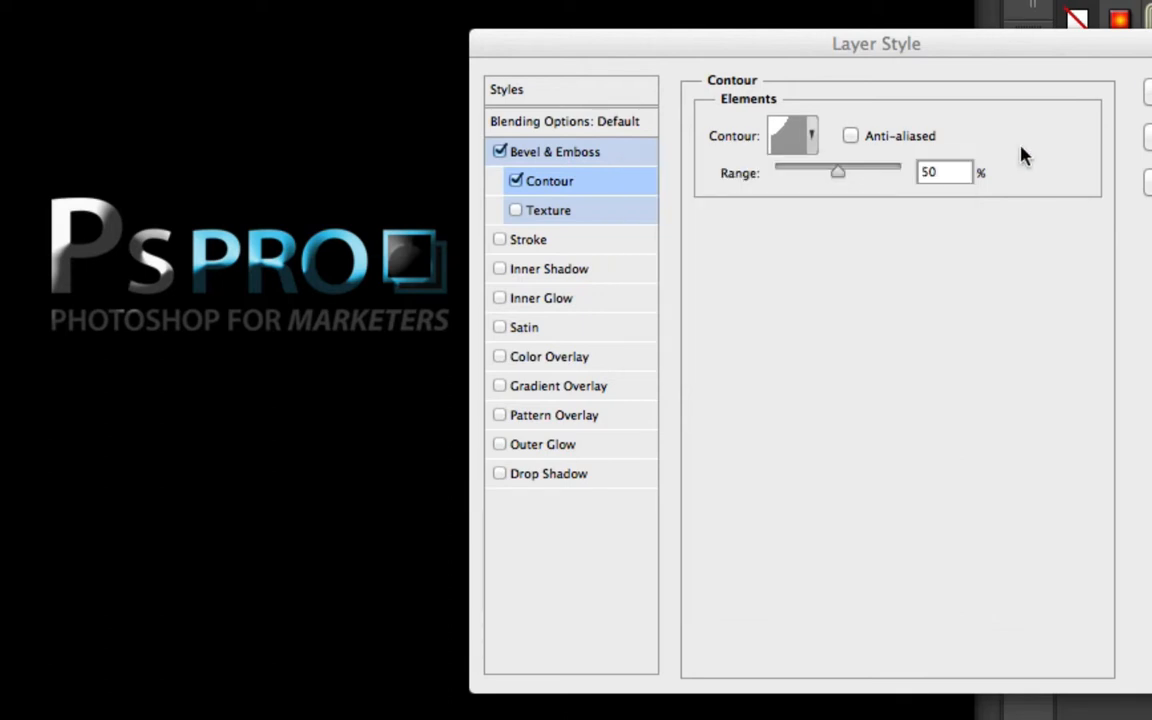
pyautogui.click(515, 181)
# Apply a Texture to the bevel, then turn off Bevel & Emboss
pyautogui.click(517, 211)
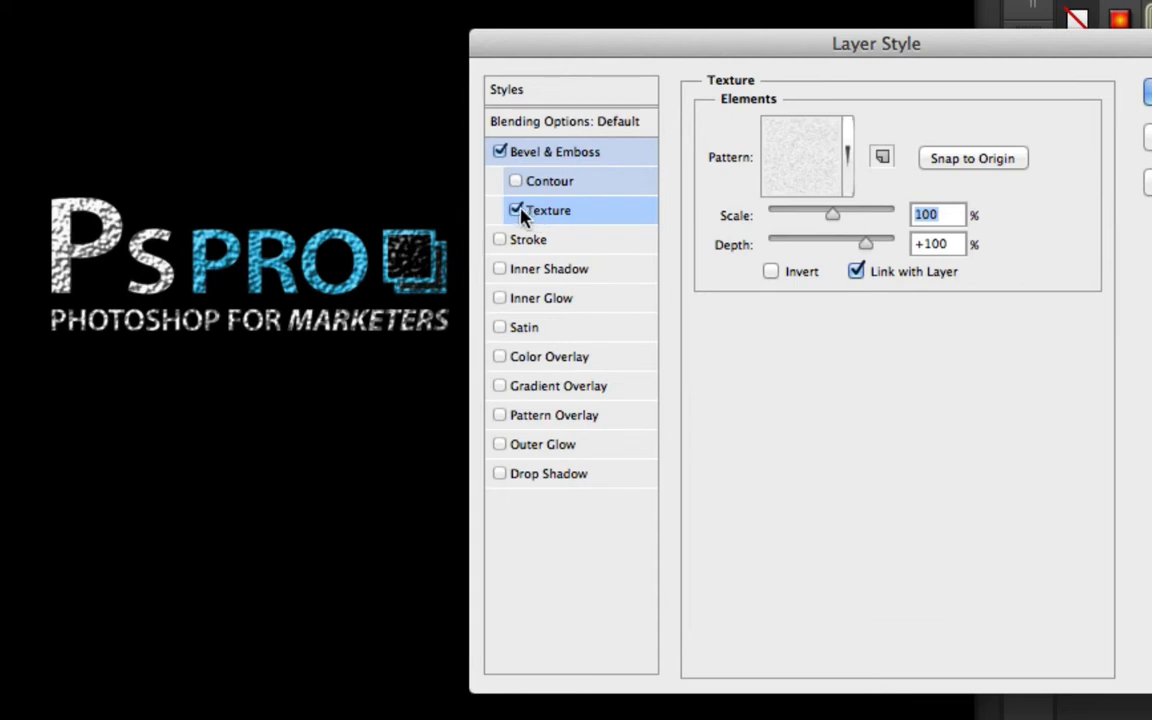
pyautogui.click(499, 151)
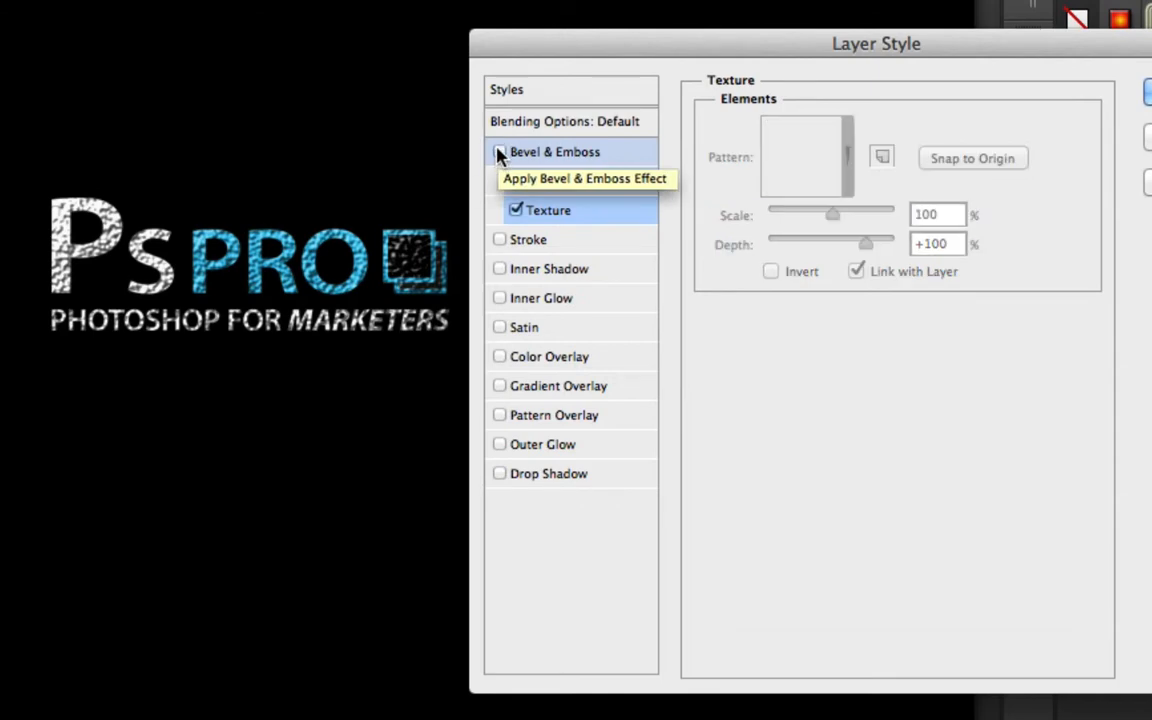
# Enable Stroke on the logo and set the stroke colour to white
pyautogui.click(524, 240)
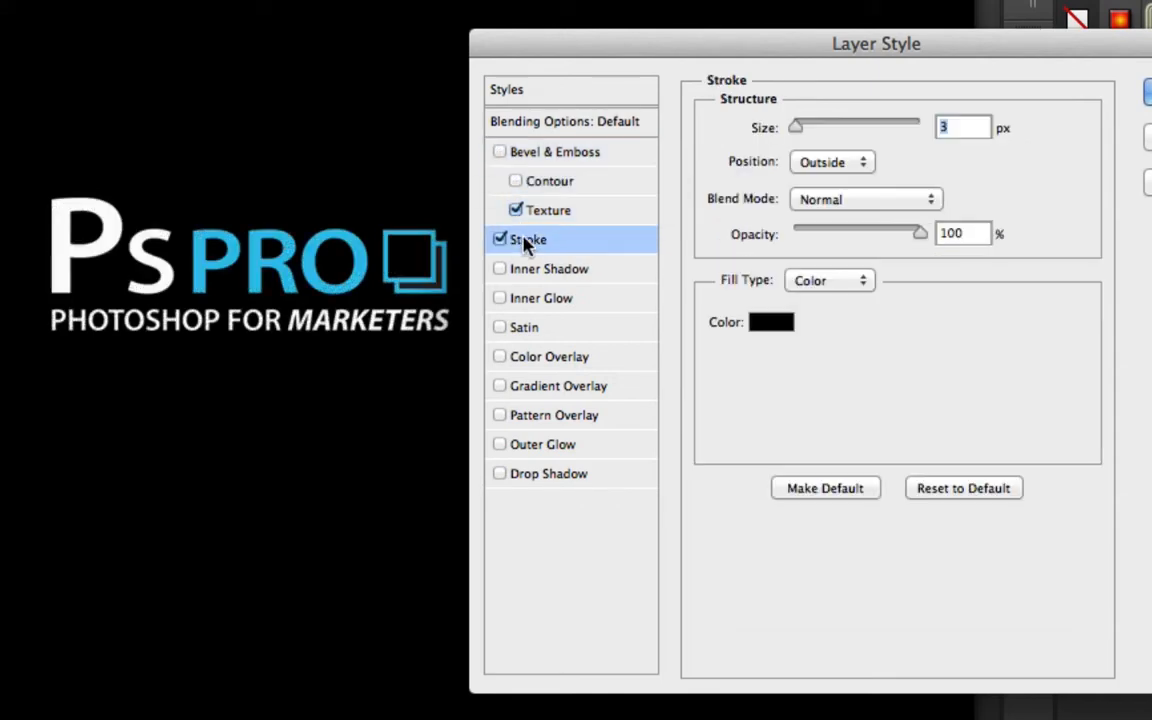
pyautogui.click(766, 326)
pyautogui.moveTo(764, 514)
pyautogui.mouseDown()
pyautogui.moveTo(629, 414)
pyautogui.moveTo(605, 410)
pyautogui.mouseUp()
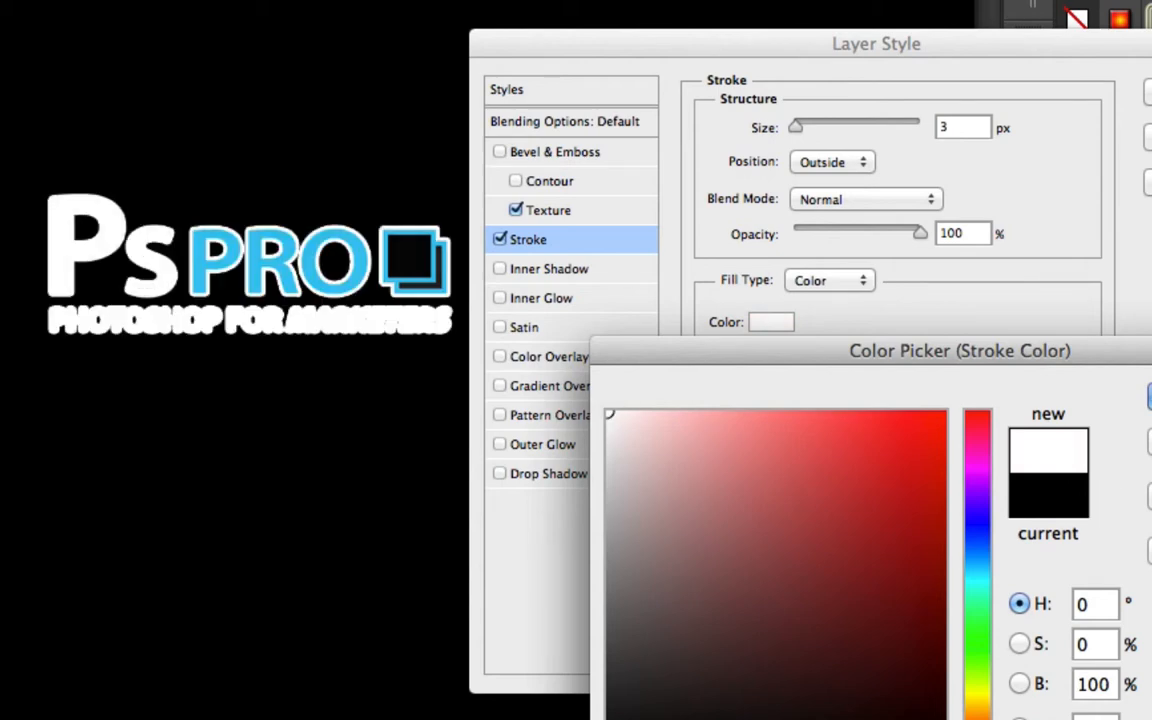
pyautogui.press('Return')
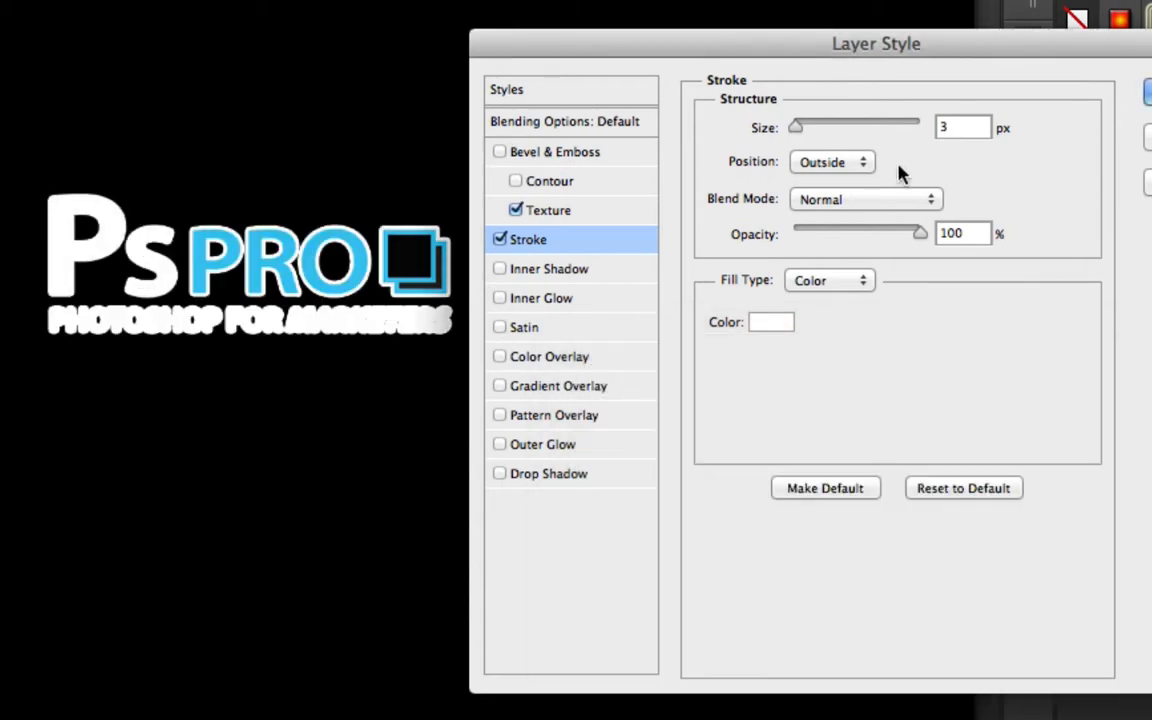
# Set the stroke size to 1 px and change the stroke colour to bright red
pyautogui.moveTo(800, 133)
pyautogui.mouseDown()
pyautogui.moveTo(833, 131)
pyautogui.moveTo(790, 135)
pyautogui.mouseUp()
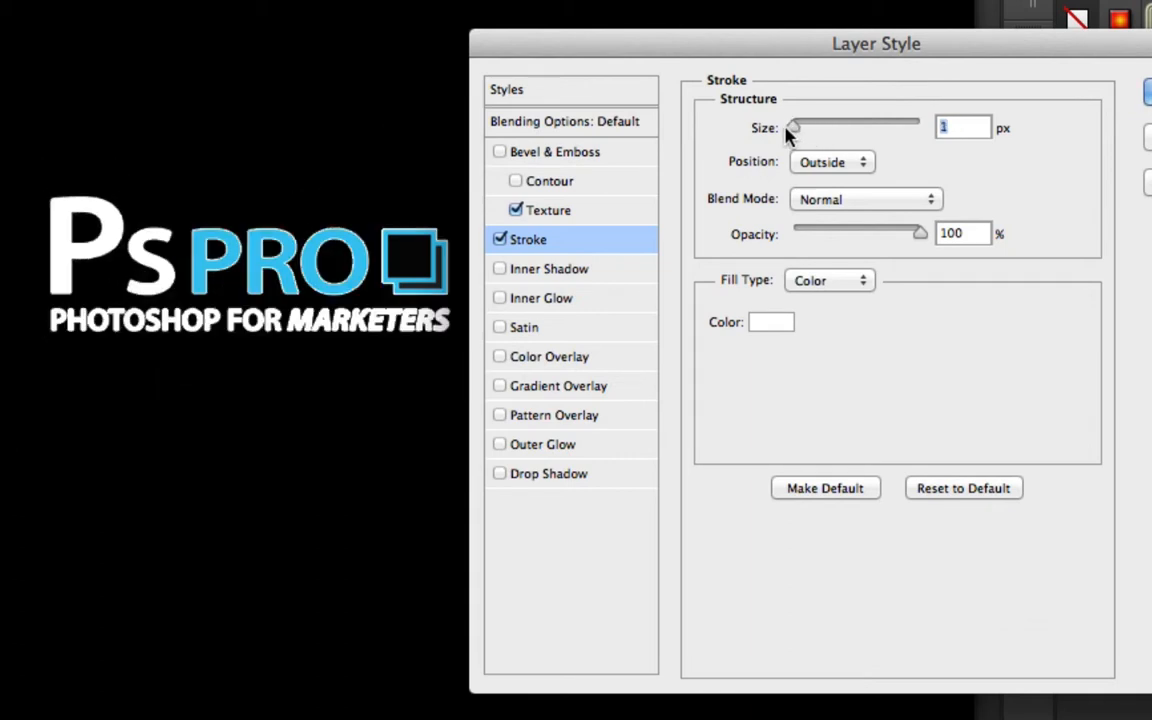
pyautogui.click(768, 321)
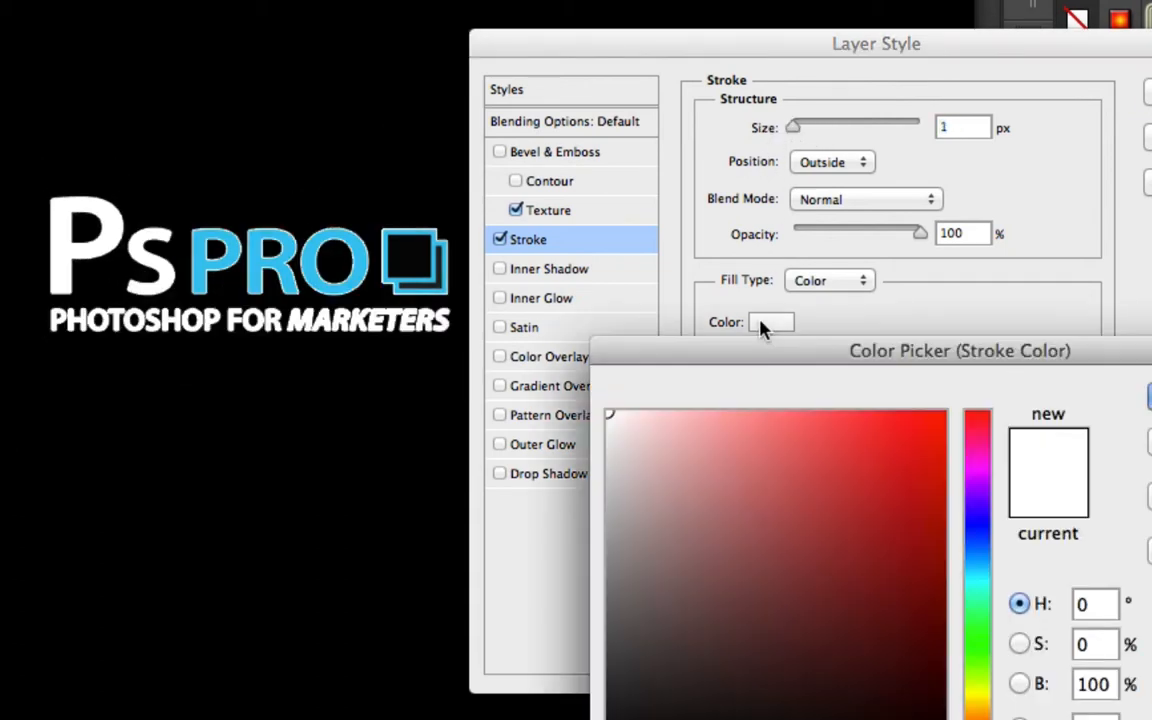
pyautogui.moveTo(787, 450); pyautogui.dragTo(951, 398)
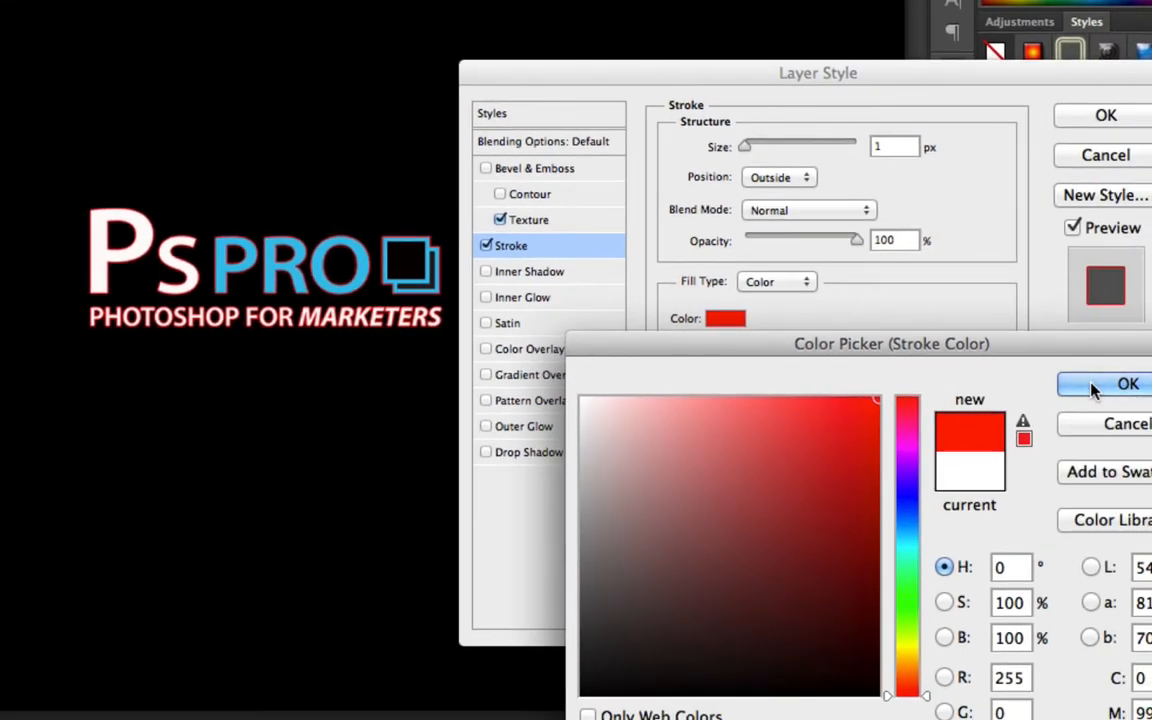
pyautogui.click(1091, 384)
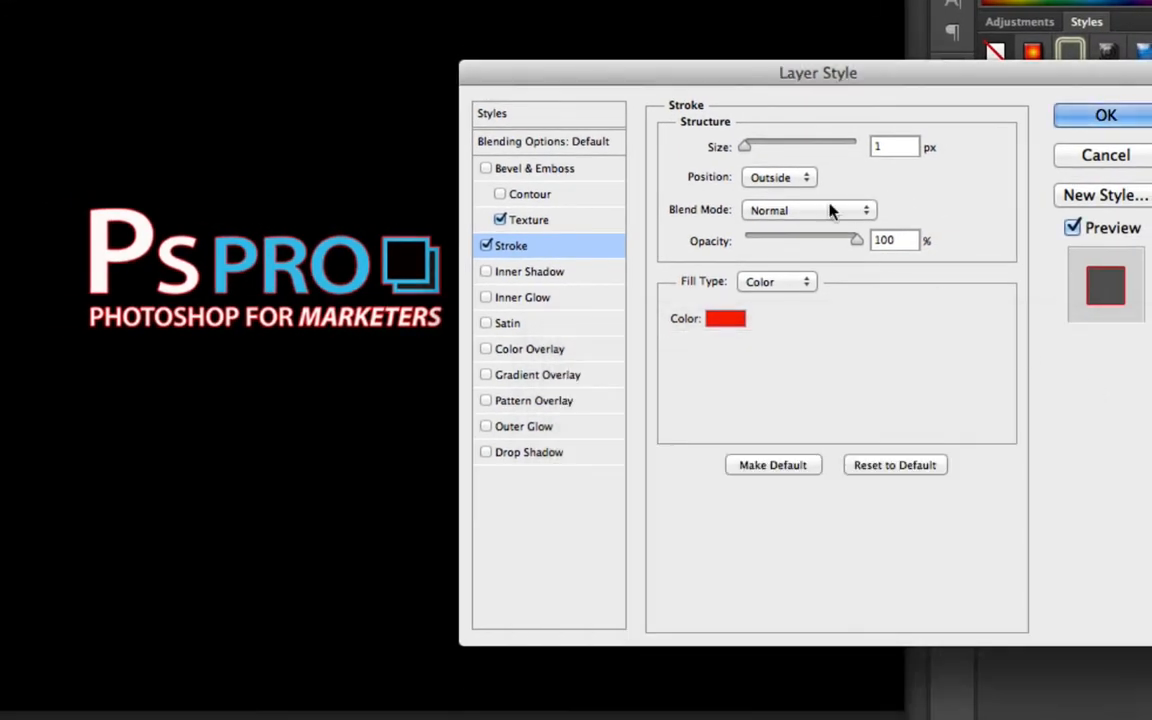
# Widen the stroke to 16 px, then turn off Stroke and Texture
pyautogui.moveTo(745, 147); pyautogui.dragTo(759, 149)
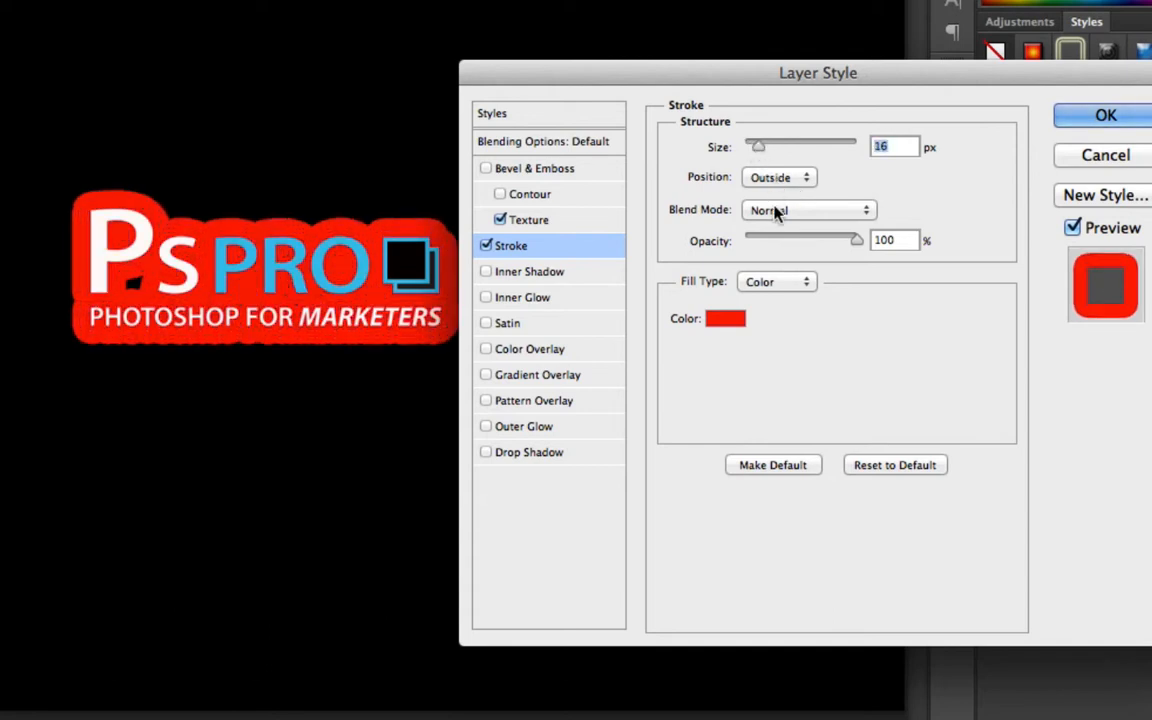
pyautogui.click(486, 246)
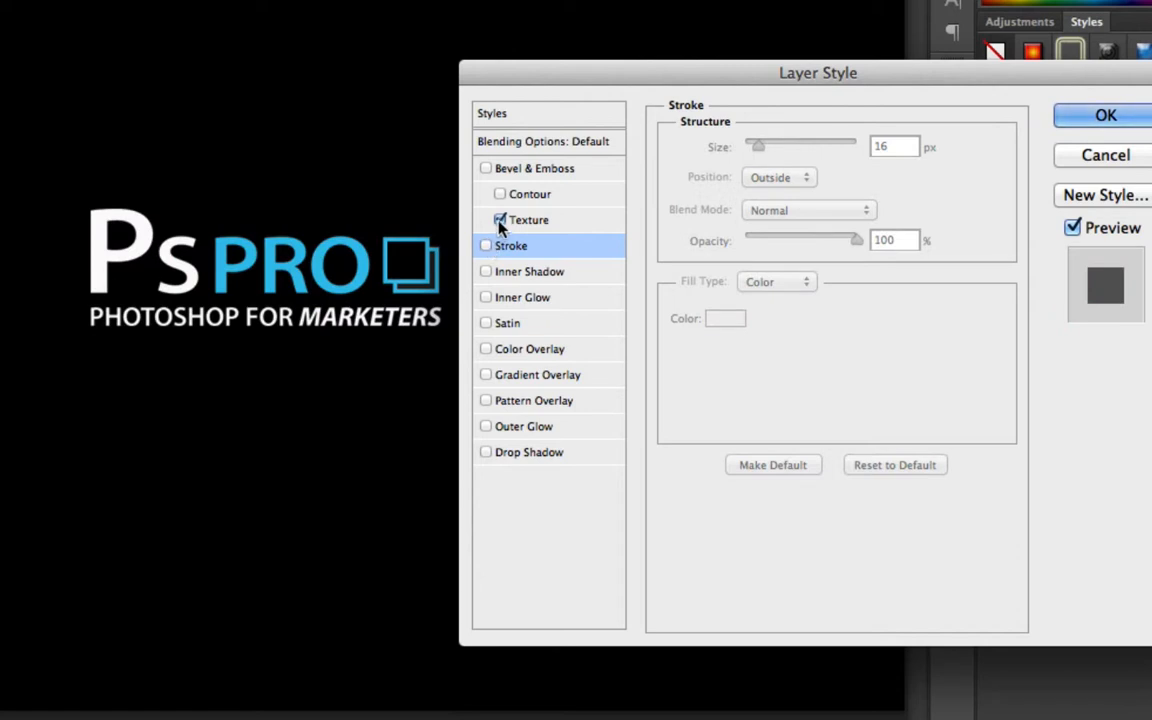
pyautogui.click(500, 219)
# Enable Inner Shadow with size 8 px, angle 45° and distance 2 px, then turn it off
pyautogui.click(506, 272)
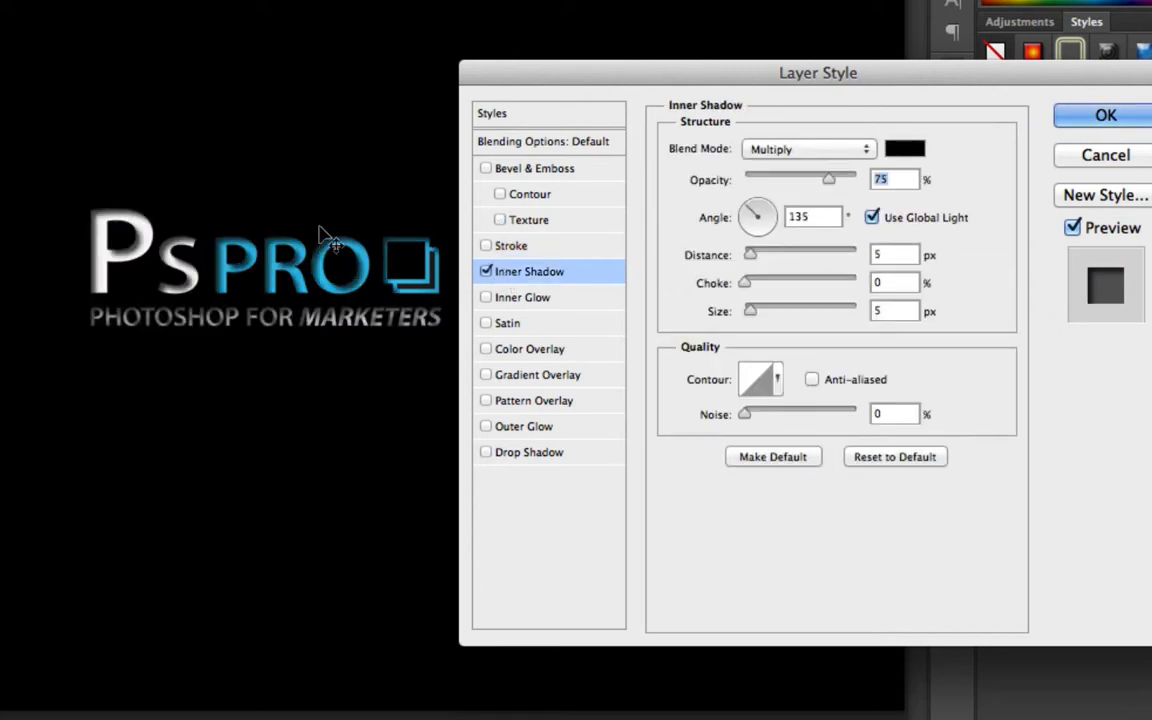
pyautogui.moveTo(750, 311)
pyautogui.mouseDown()
pyautogui.moveTo(764, 316)
pyautogui.moveTo(744, 314)
pyautogui.moveTo(753, 312)
pyautogui.mouseUp()
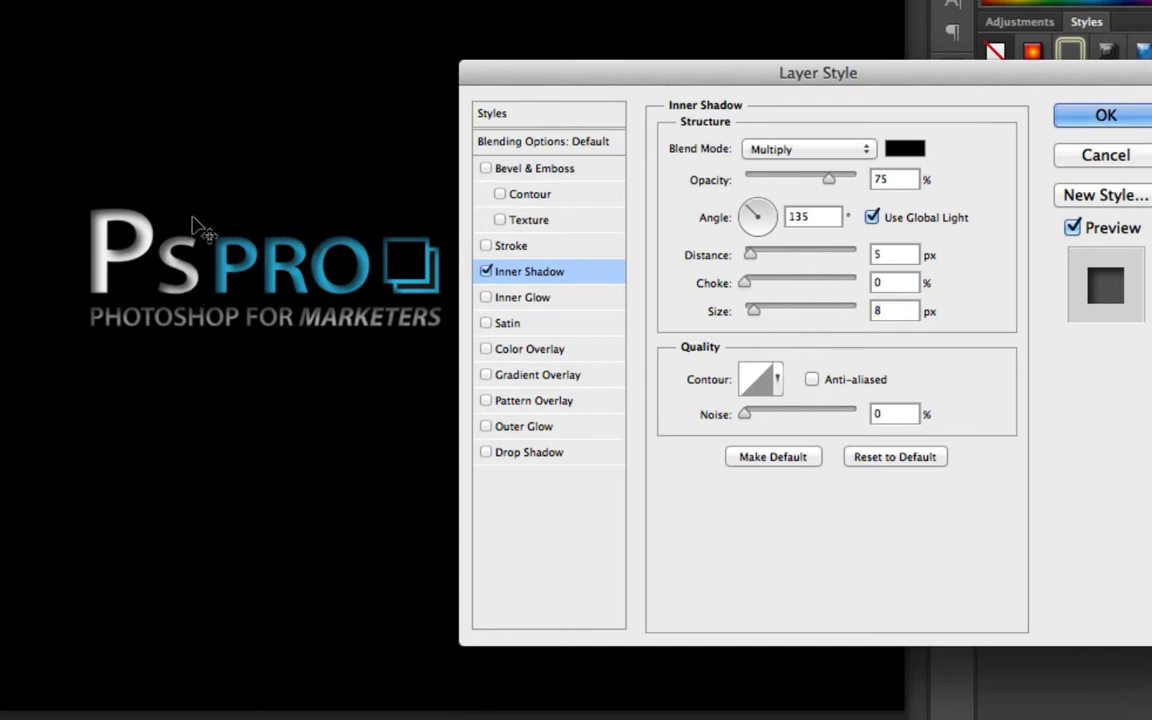
pyautogui.moveTo(194, 219)
pyautogui.mouseDown()
pyautogui.moveTo(167, 209)
pyautogui.moveTo(175, 226)
pyautogui.moveTo(193, 221)
pyautogui.moveTo(187, 213)
pyautogui.moveTo(198, 227)
pyautogui.moveTo(186, 216)
pyautogui.mouseUp()
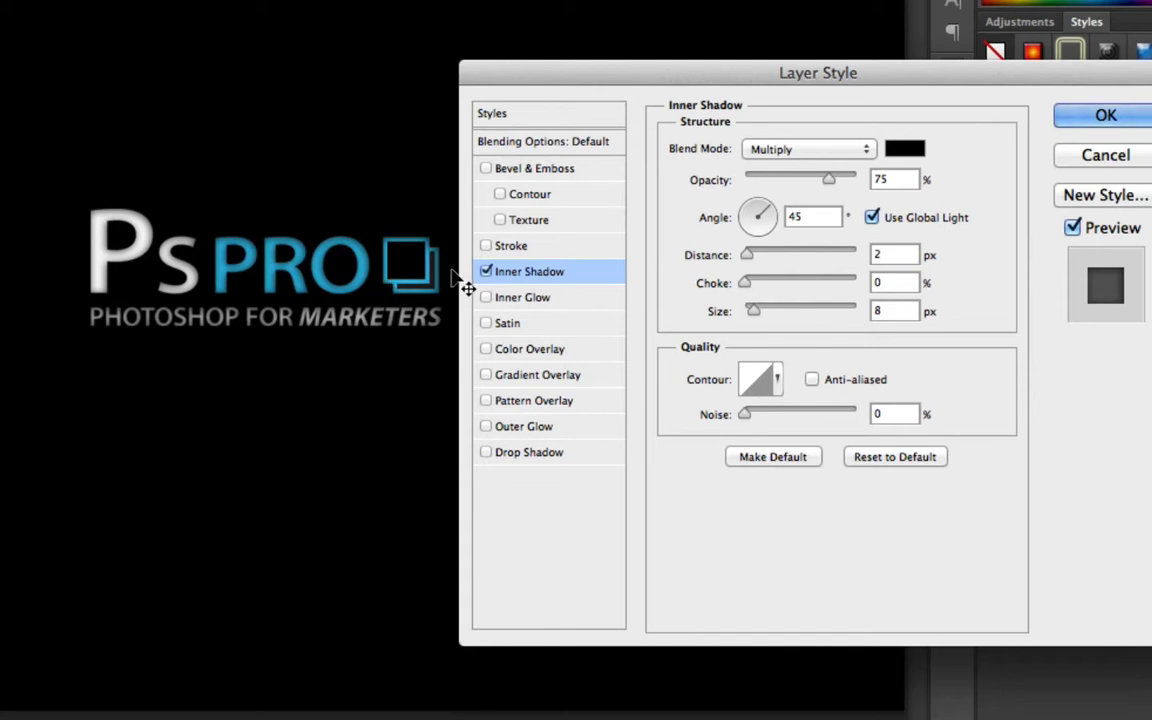
pyautogui.click(485, 272)
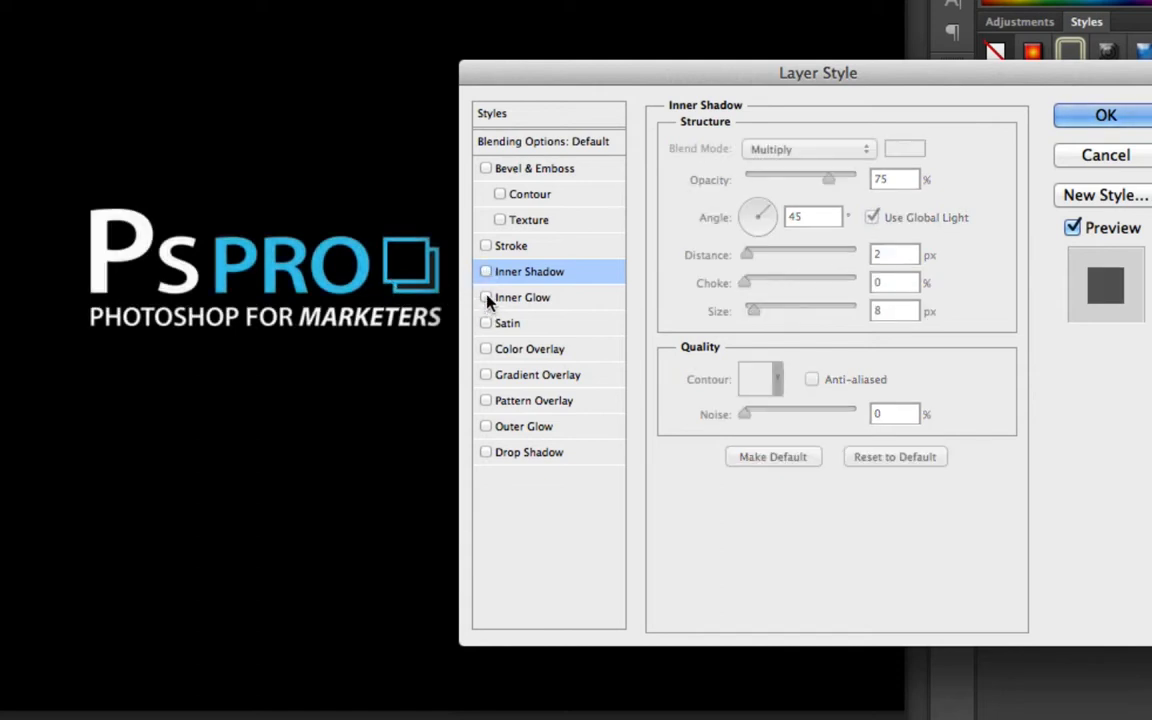
# Enable Inner Glow with a bright yellow glow colour and 9 px size, then turn it off
pyautogui.click(486, 297)
pyautogui.click(530, 298)
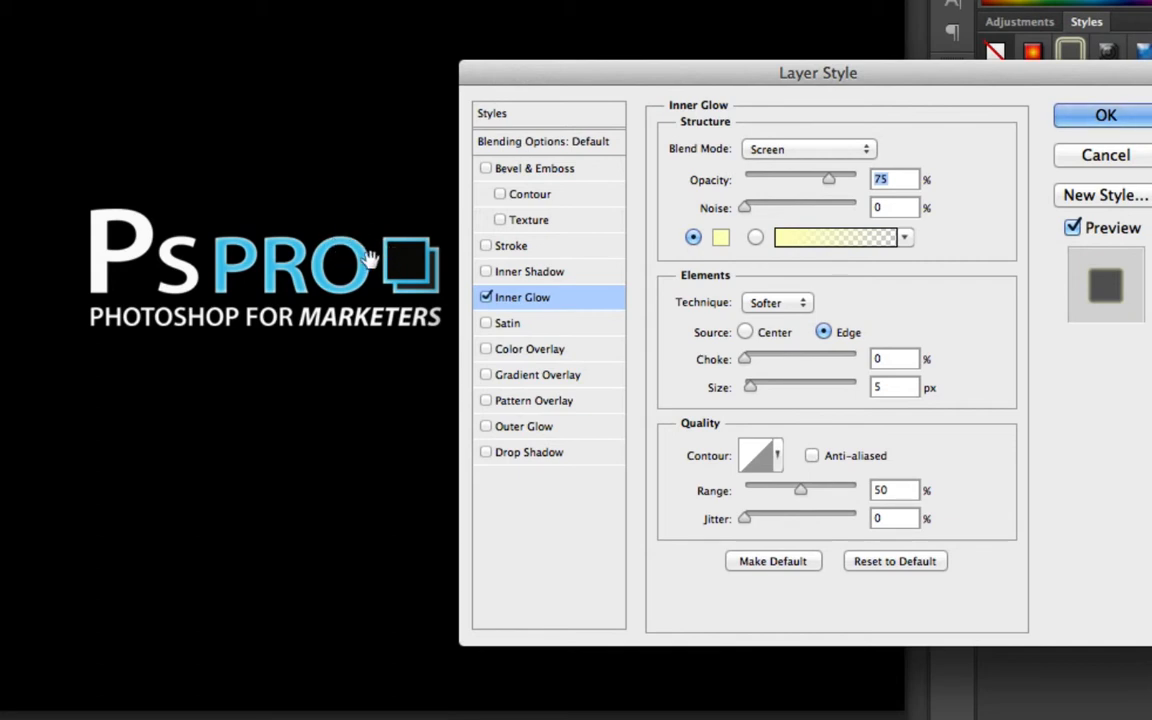
pyautogui.click(720, 237)
pyautogui.moveTo(733, 481)
pyautogui.mouseDown()
pyautogui.moveTo(738, 465)
pyautogui.moveTo(853, 395)
pyautogui.moveTo(881, 394)
pyautogui.mouseUp()
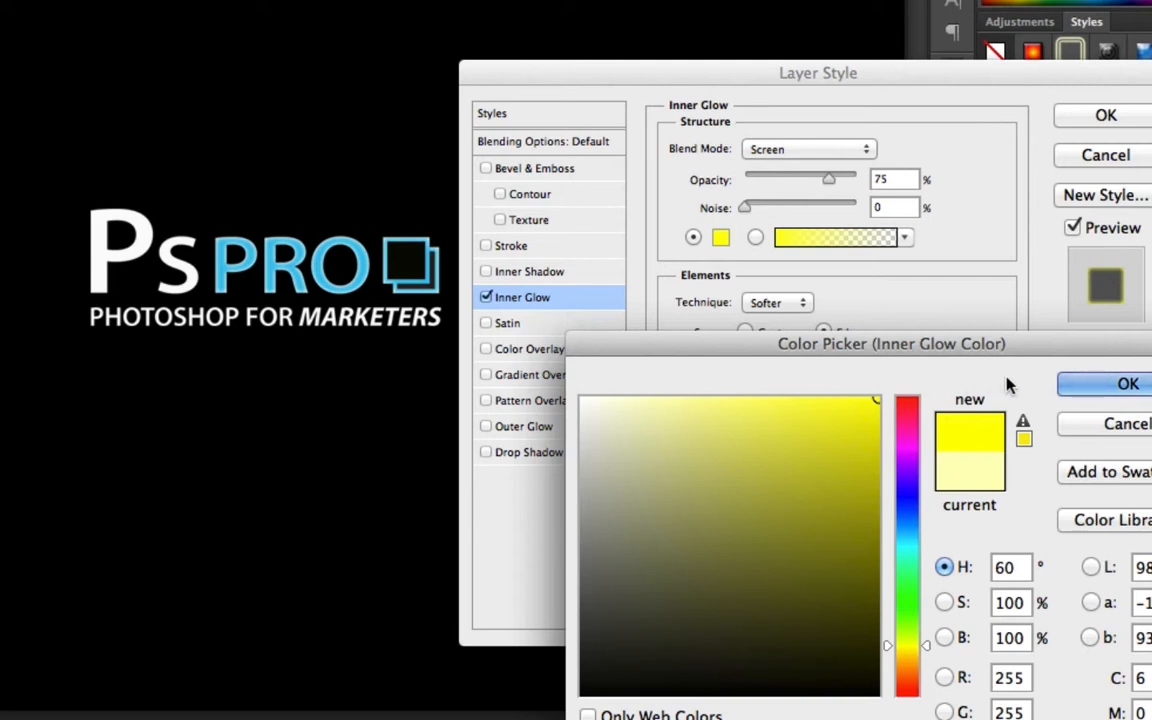
pyautogui.click(1092, 396)
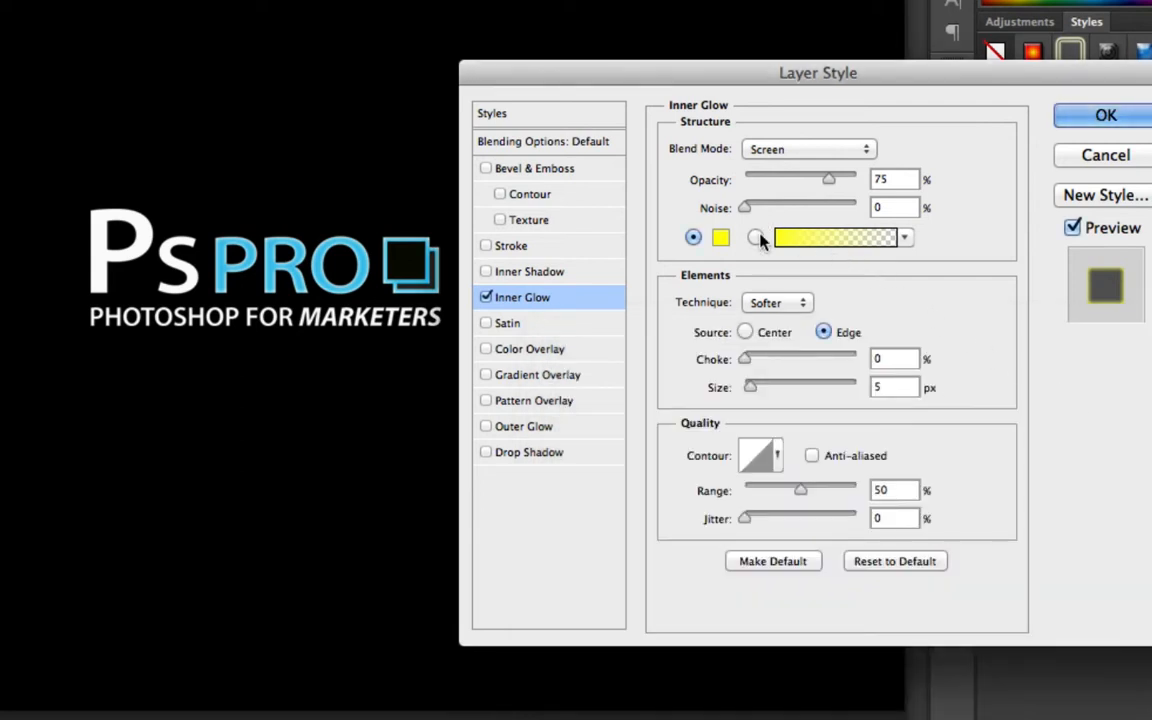
pyautogui.moveTo(768, 397)
pyautogui.mouseDown()
pyautogui.moveTo(751, 388)
pyautogui.moveTo(764, 386)
pyautogui.moveTo(731, 392)
pyautogui.moveTo(769, 391)
pyautogui.moveTo(755, 391)
pyautogui.mouseUp()
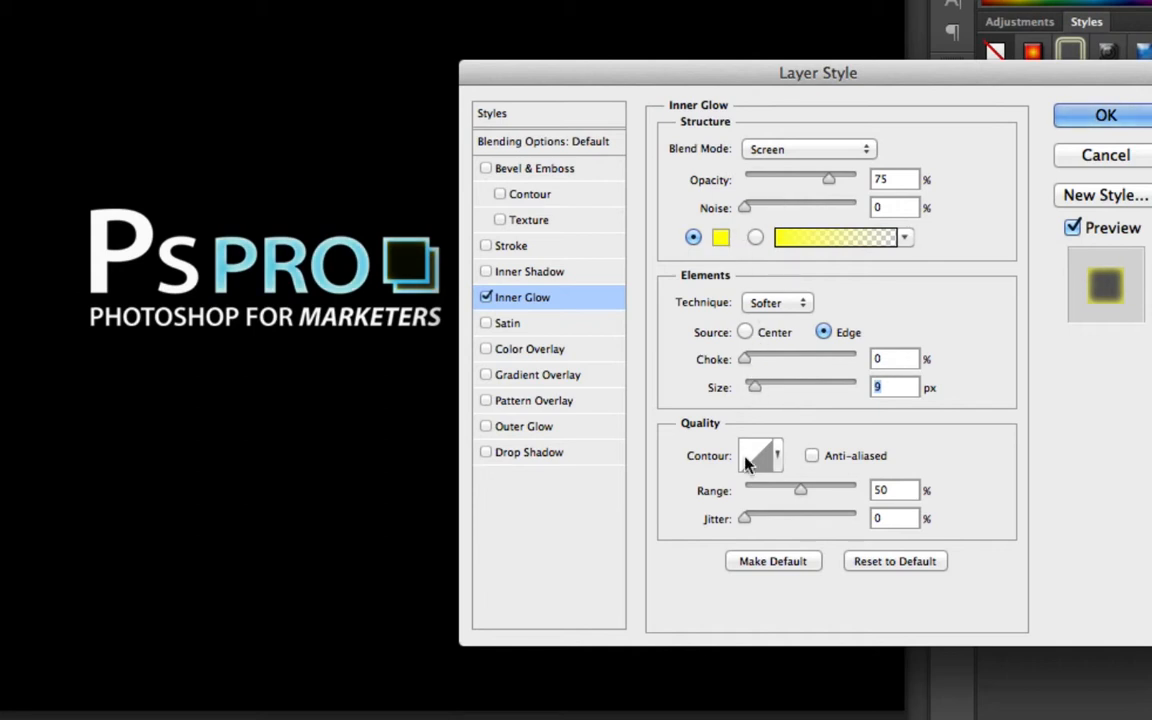
pyautogui.click(486, 297)
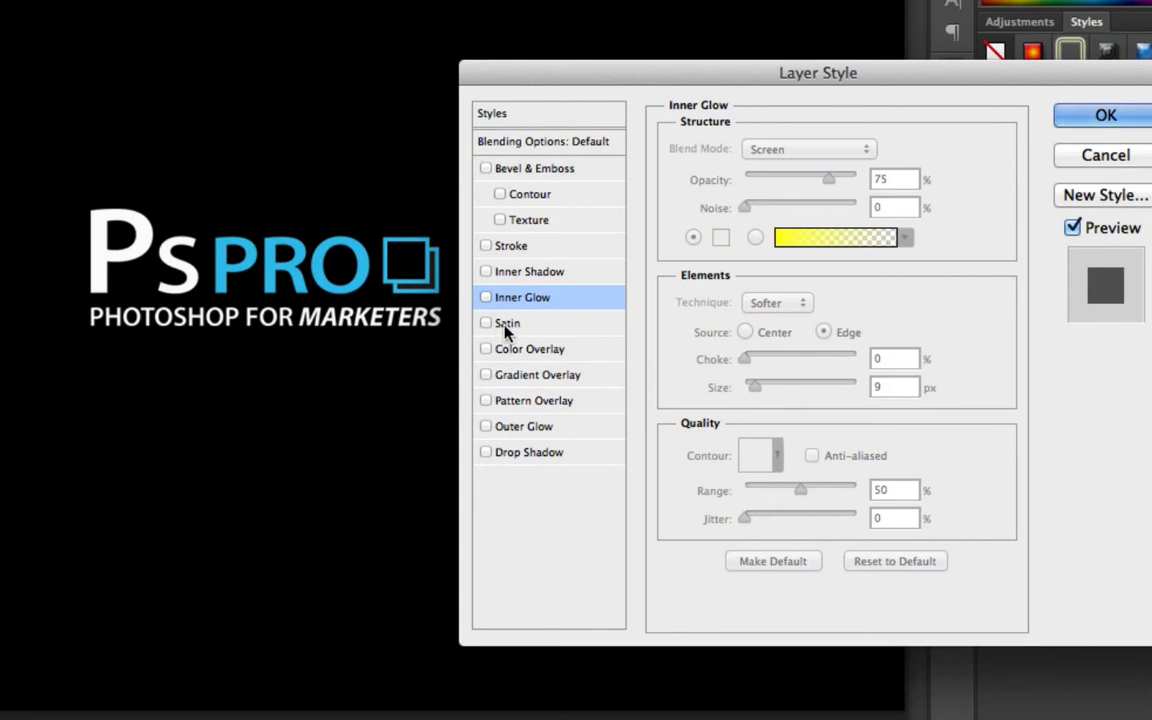
# Enable Color Overlay on the logo and set the overlay colour to a bright red
pyautogui.click(537, 356)
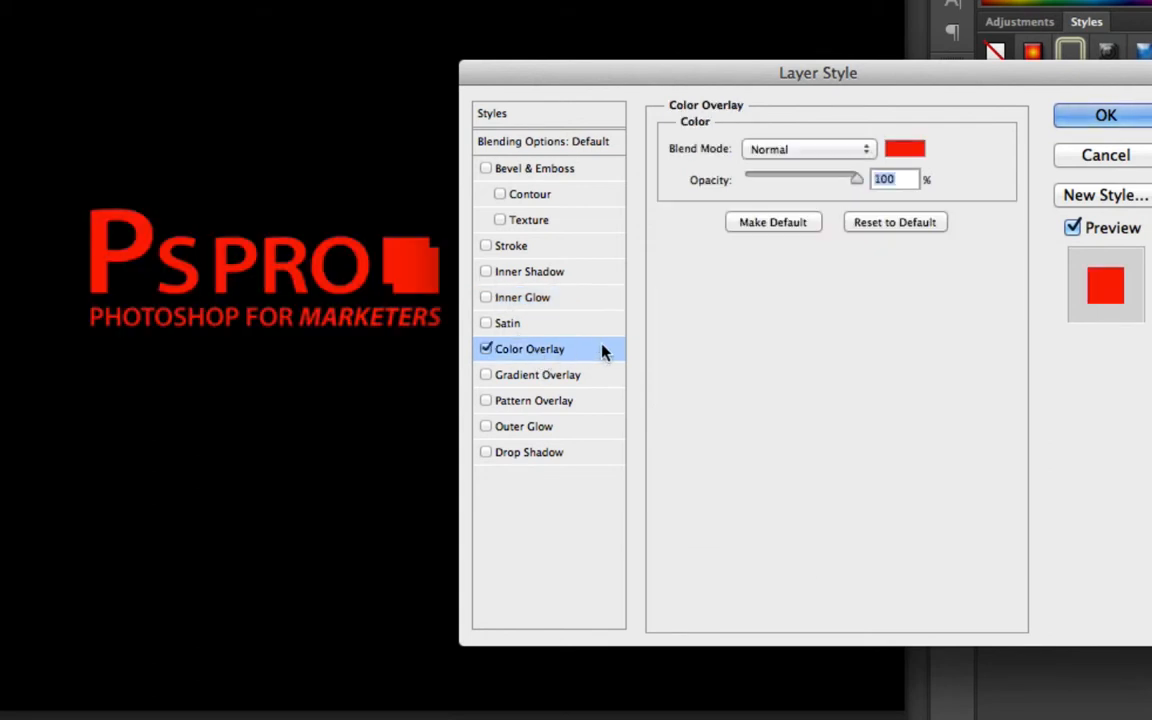
pyautogui.click(891, 156)
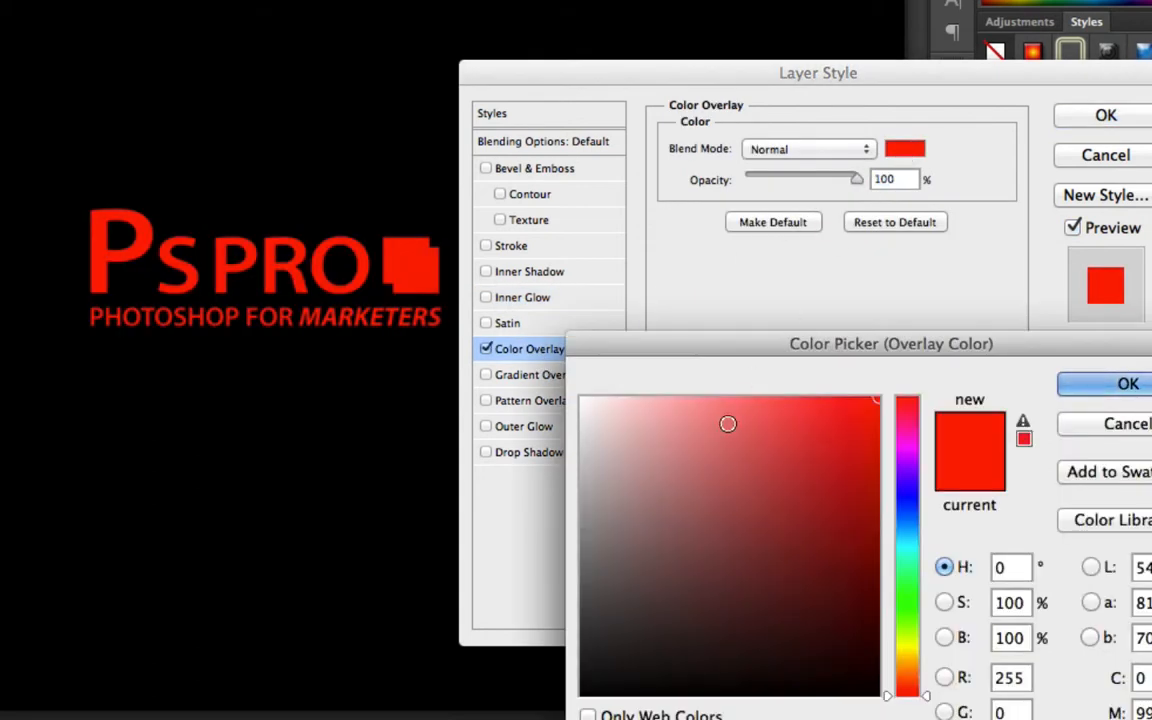
pyautogui.moveTo(728, 422)
pyautogui.mouseDown()
pyautogui.moveTo(568, 388)
pyautogui.moveTo(728, 509)
pyautogui.moveTo(612, 633)
pyautogui.moveTo(674, 561)
pyautogui.moveTo(660, 474)
pyautogui.mouseUp()
pyautogui.click(807, 522)
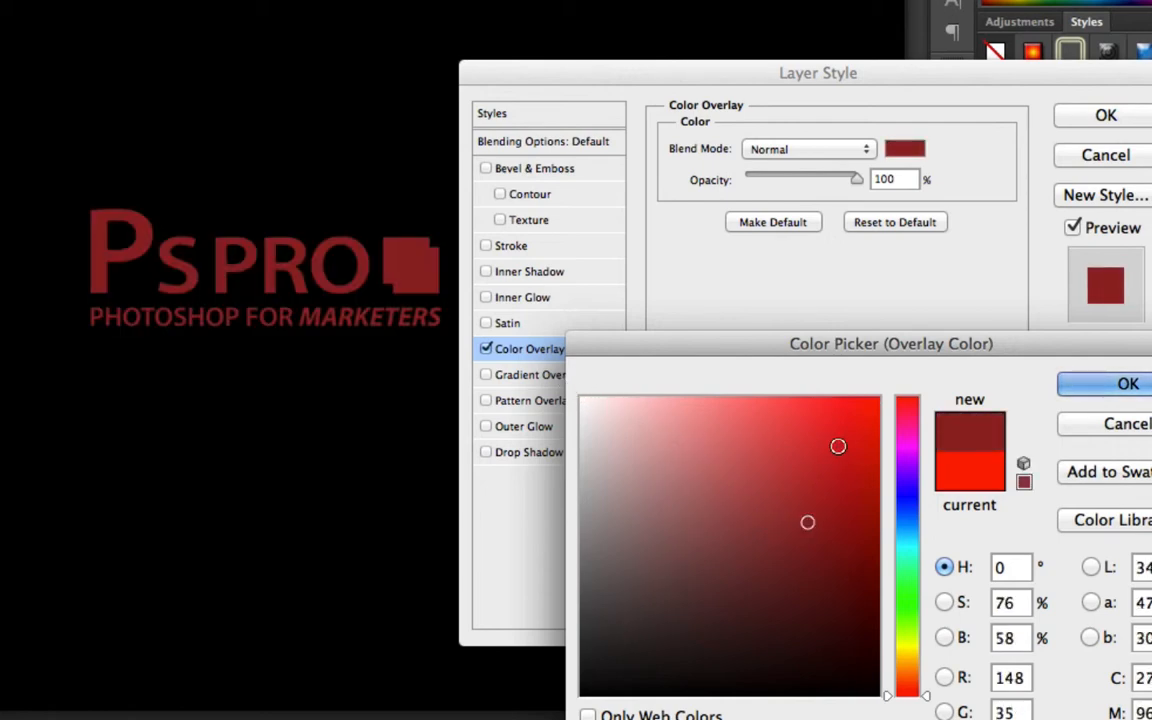
pyautogui.moveTo(836, 445); pyautogui.dragTo(844, 426)
pyautogui.click(1080, 377)
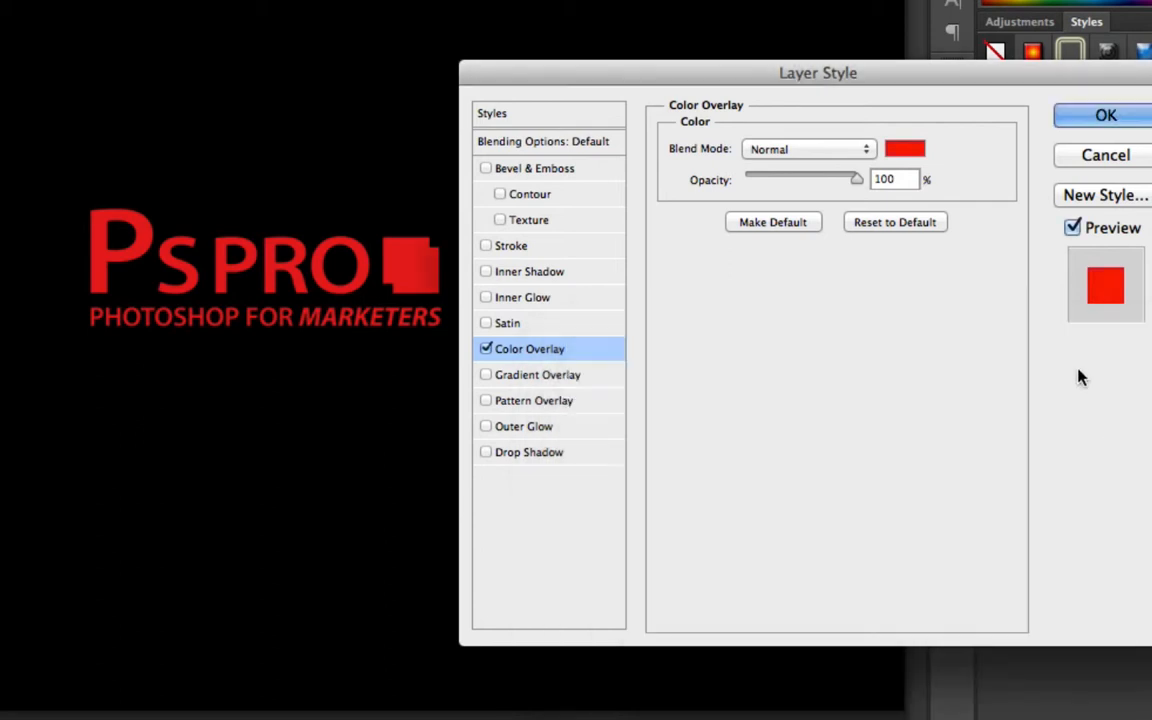
# Turn off Color Overlay and enable Gradient Overlay on the logo
pyautogui.click(485, 349)
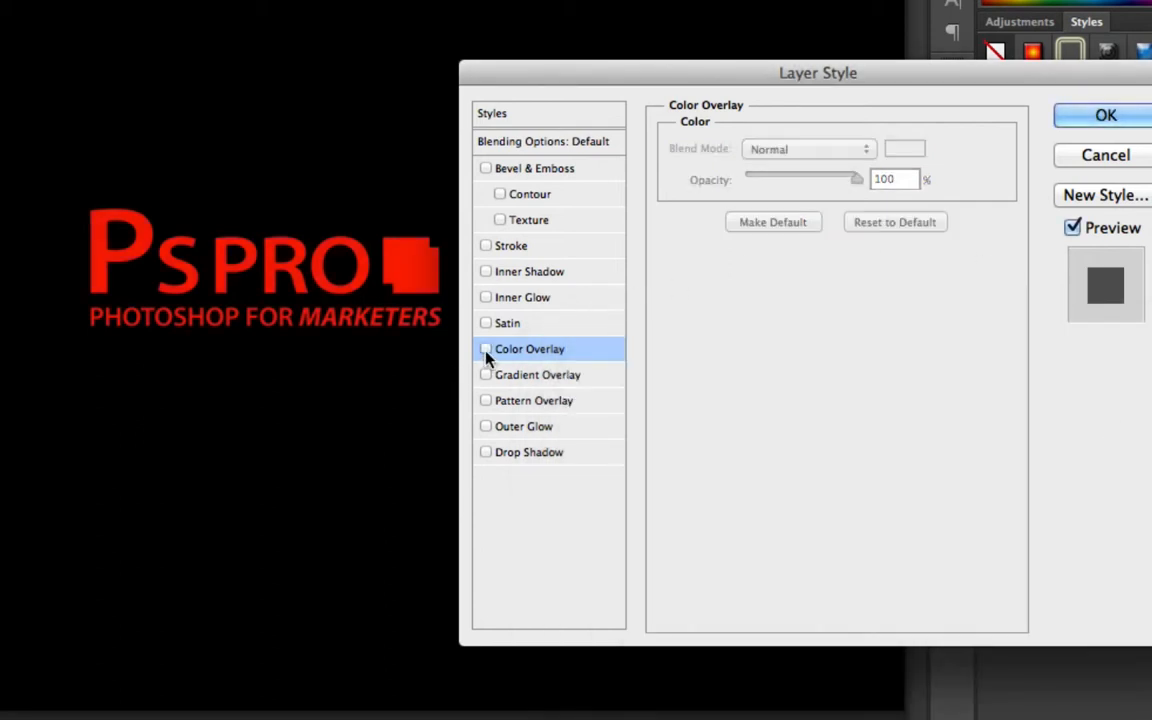
pyautogui.click(540, 376)
pyautogui.moveTo(409, 253); pyautogui.dragTo(409, 295)
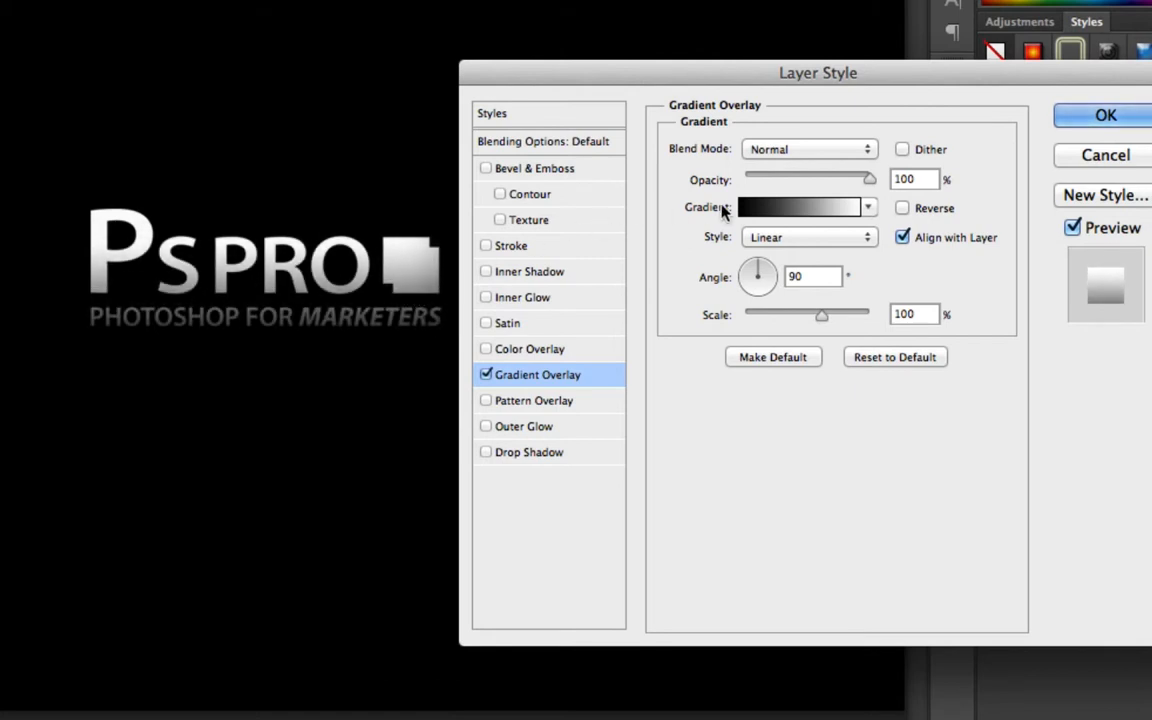
# Preview the Two Color, Spectrum and Foreground to Background gradient presets, cancel the editor and turn off Gradient Overlay
pyautogui.click(776, 210)
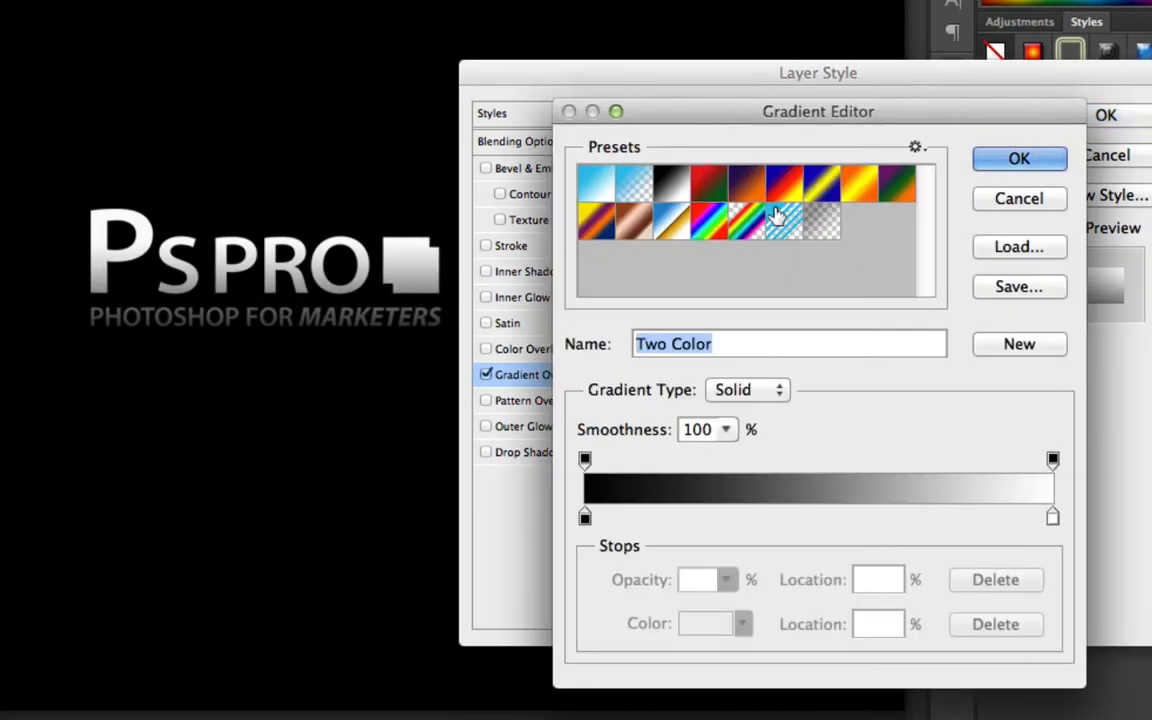
pyautogui.click(673, 228)
pyautogui.click(706, 232)
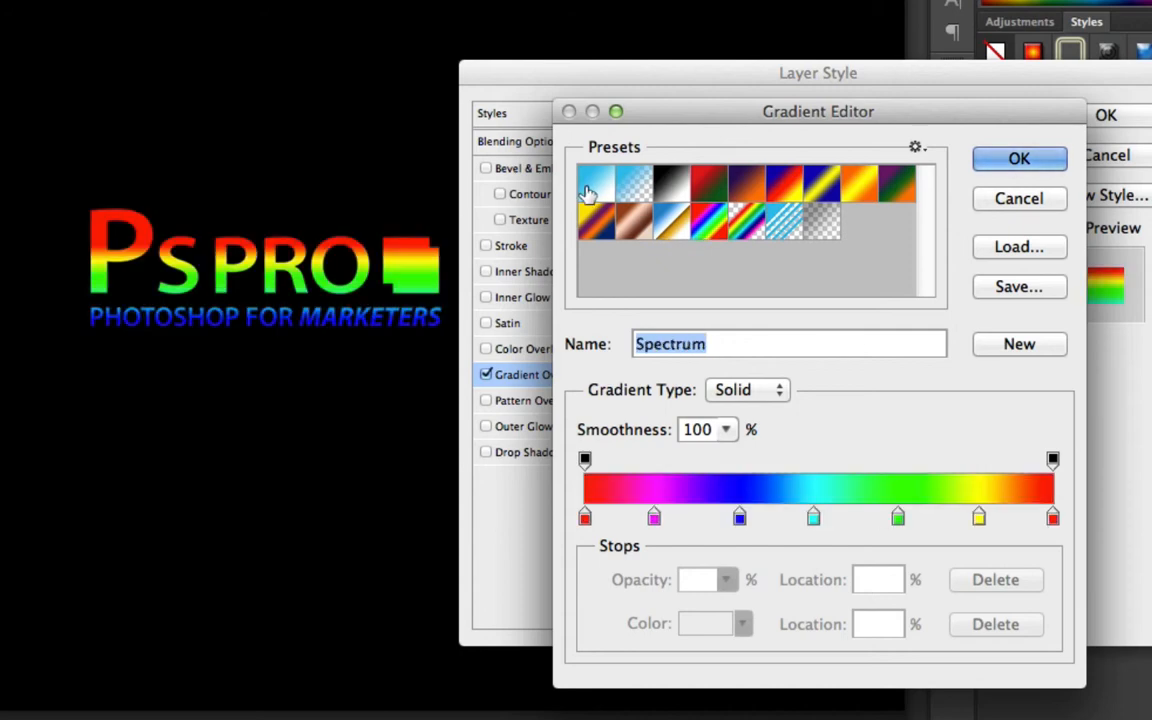
pyautogui.click(588, 189)
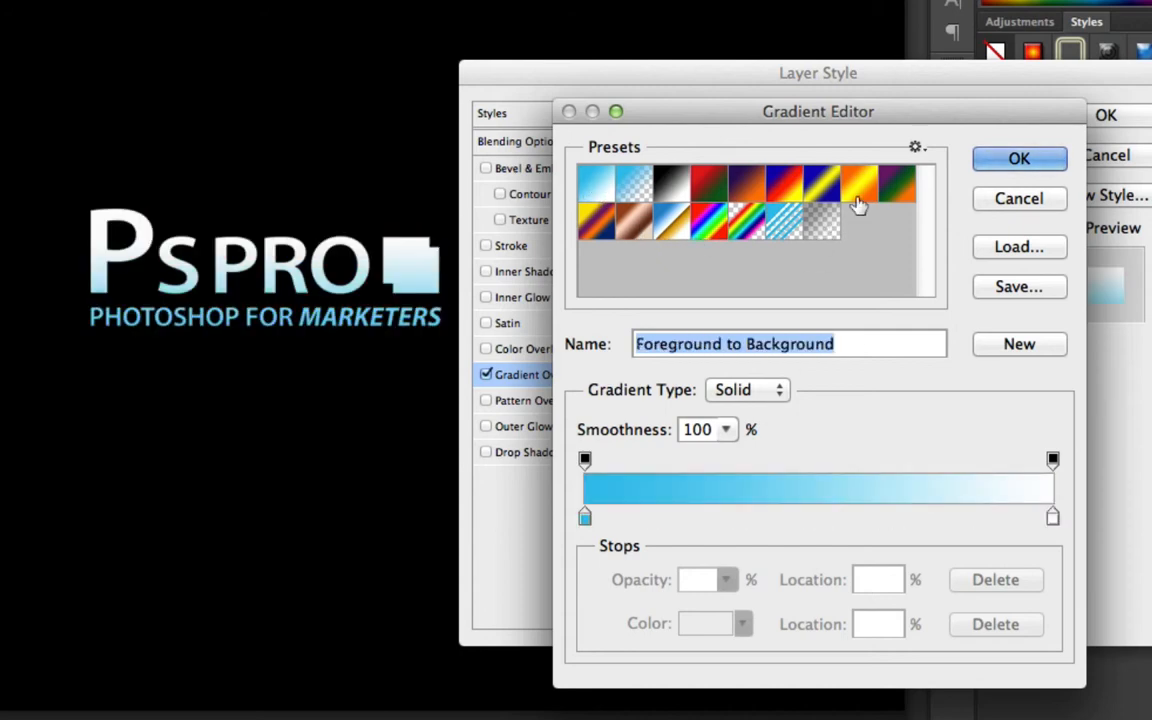
pyautogui.click(985, 198)
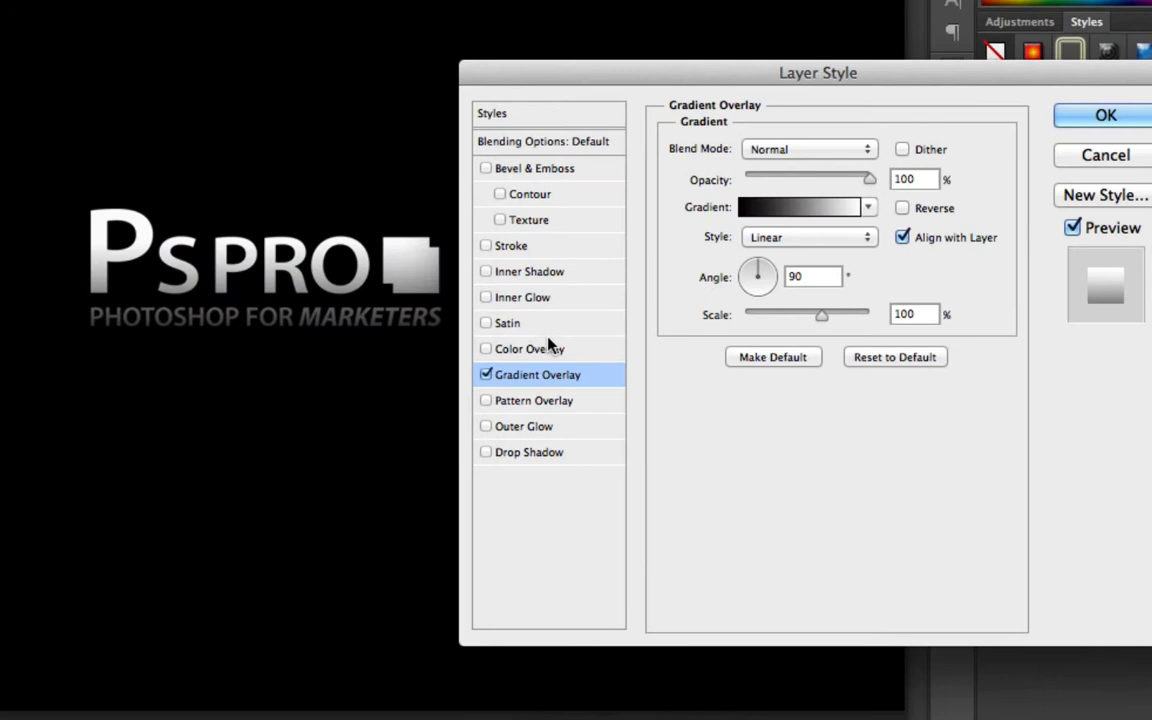
pyautogui.click(486, 375)
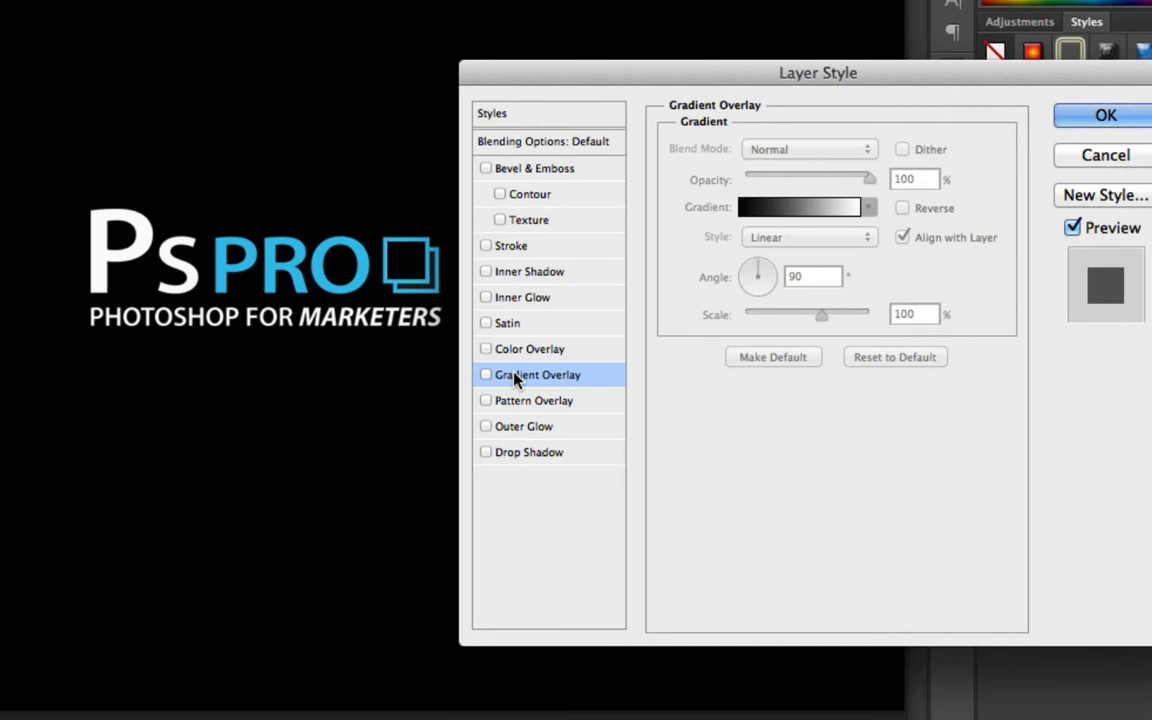
# Enable Outer Glow with a blue glow colour sampled from the logo and a 35 px size, then apply the style
pyautogui.click(530, 430)
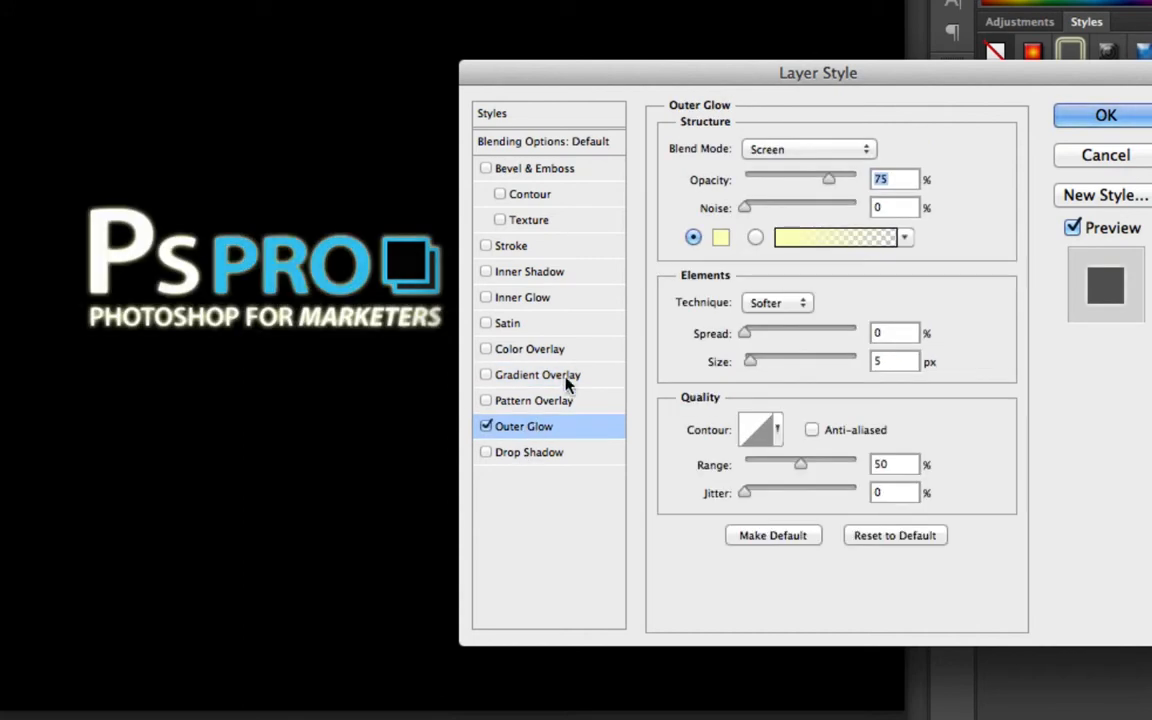
pyautogui.click(720, 238)
pyautogui.click(372, 258)
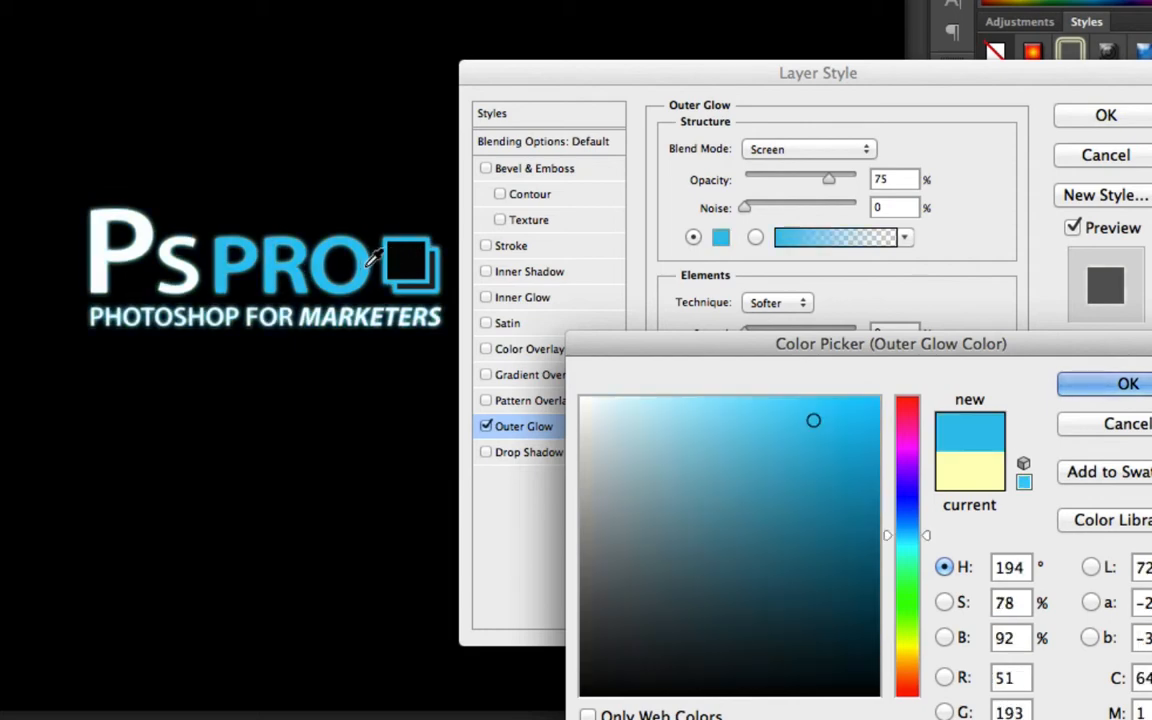
pyautogui.click(1110, 385)
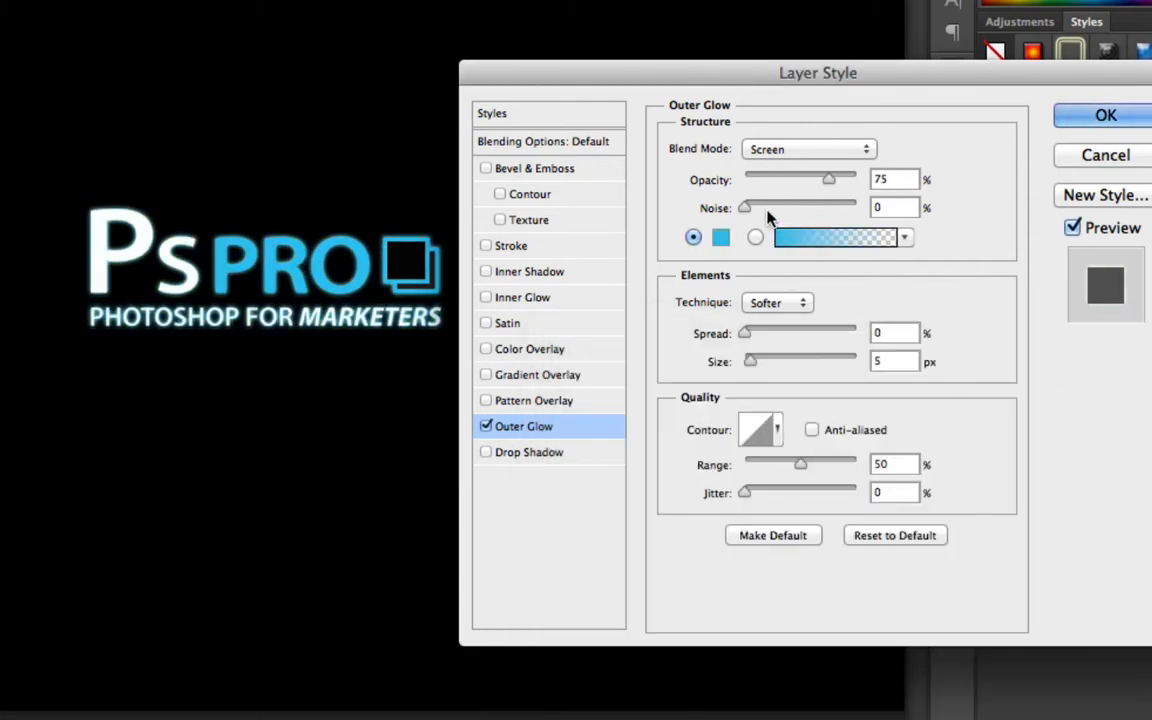
pyautogui.moveTo(766, 368)
pyautogui.mouseDown()
pyautogui.moveTo(779, 365)
pyautogui.moveTo(766, 364)
pyautogui.mouseUp()
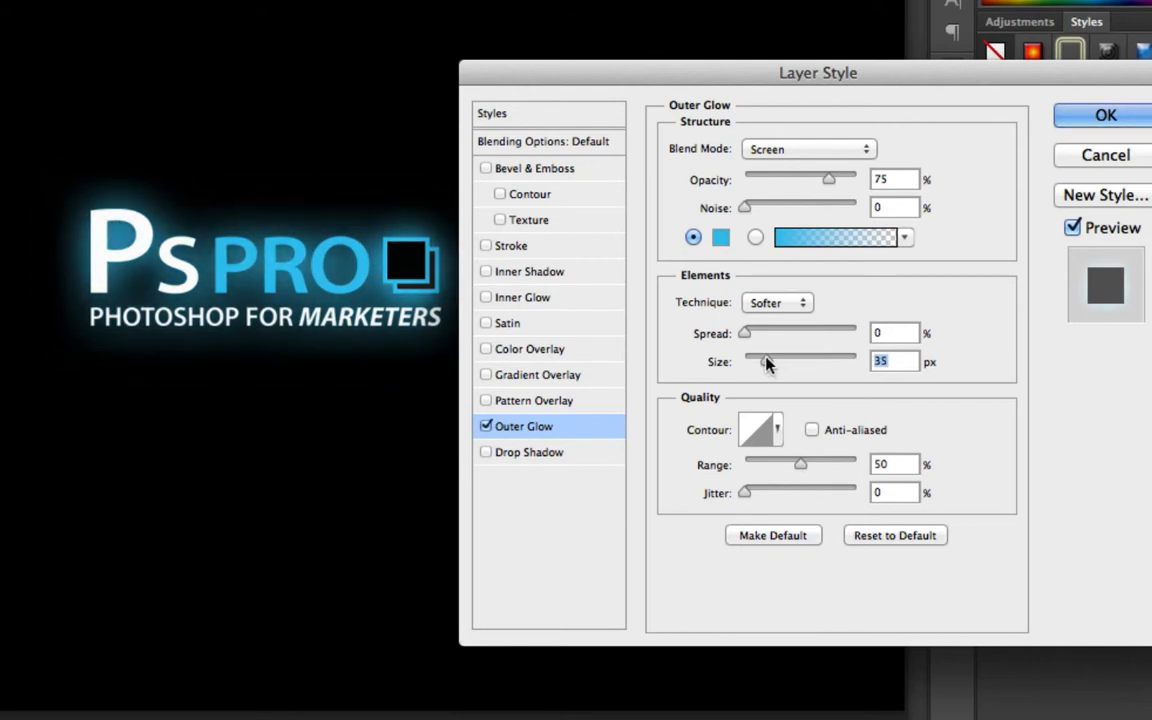
pyautogui.click(1080, 117)
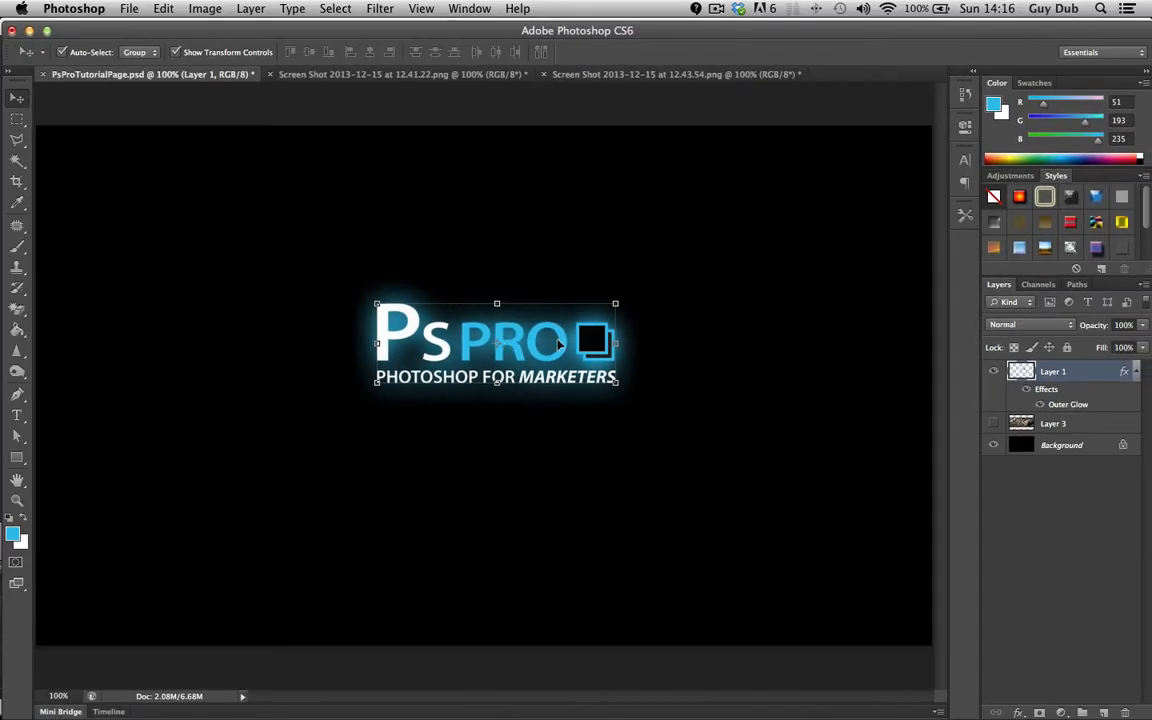
# Reposition the logo slightly on the canvas and turn off its Outer Glow effect
pyautogui.moveTo(562, 343)
pyautogui.mouseDown()
pyautogui.moveTo(384, 295)
pyautogui.moveTo(749, 295)
pyautogui.moveTo(536, 296)
pyautogui.moveTo(554, 341)
pyautogui.mouseUp()
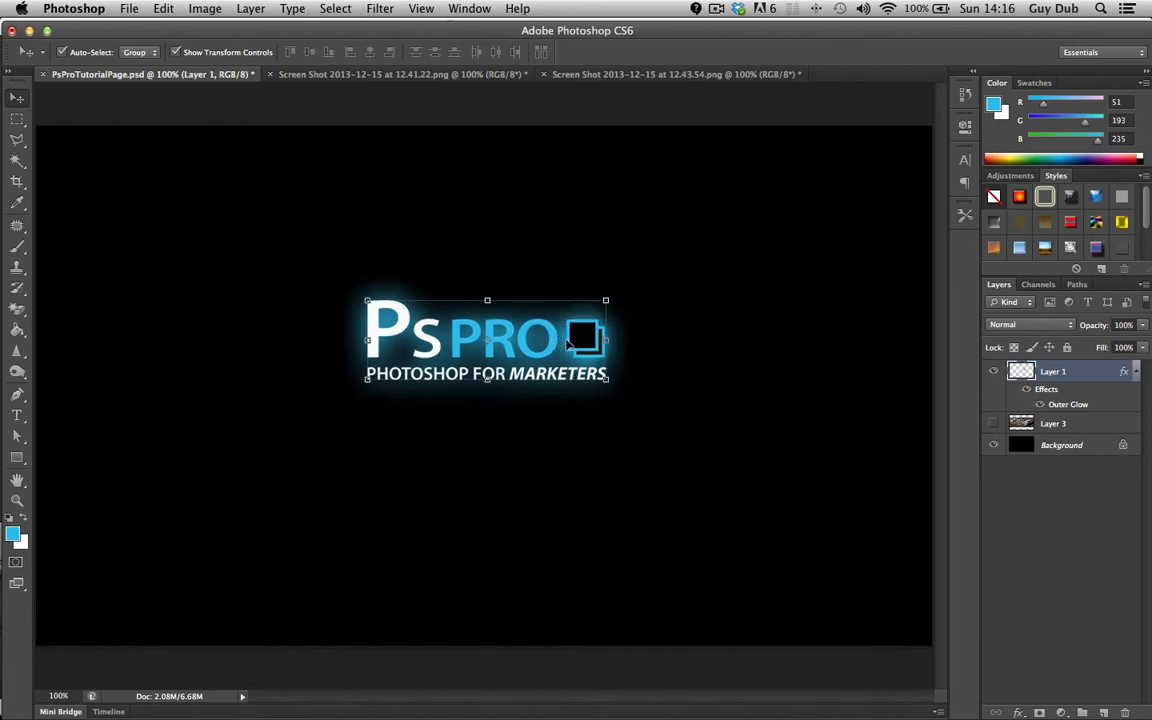
pyautogui.moveTo(550, 343); pyautogui.dragTo(565, 352)
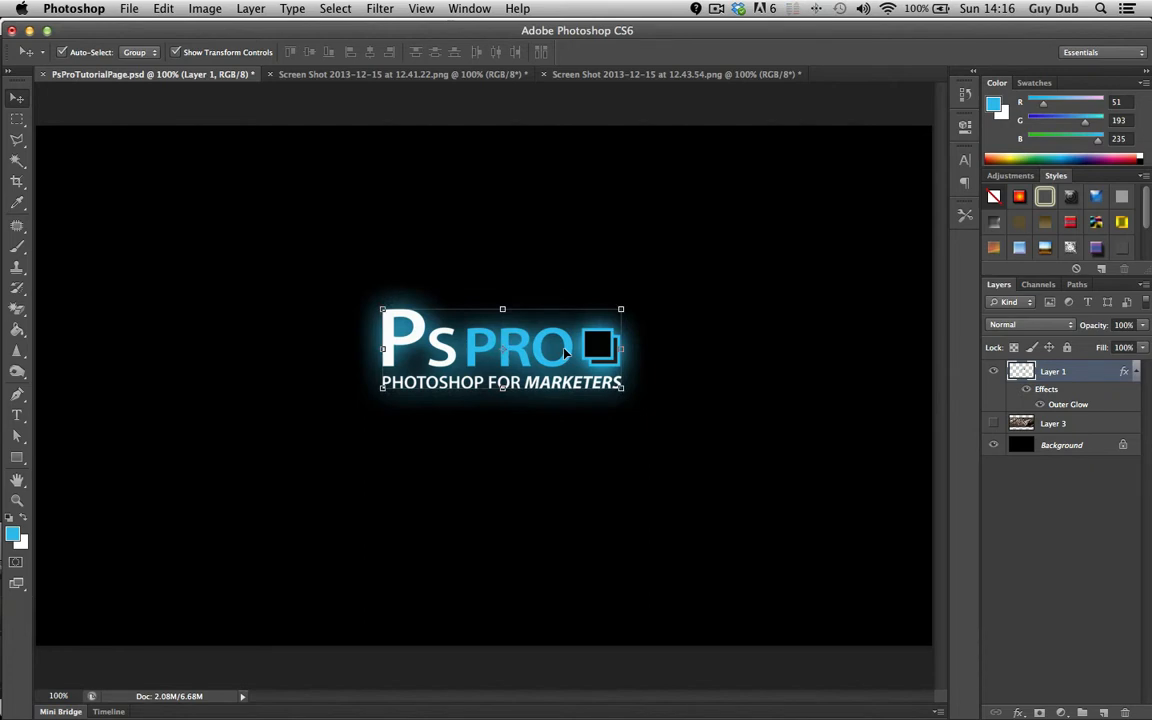
pyautogui.doubleClick(1024, 375)
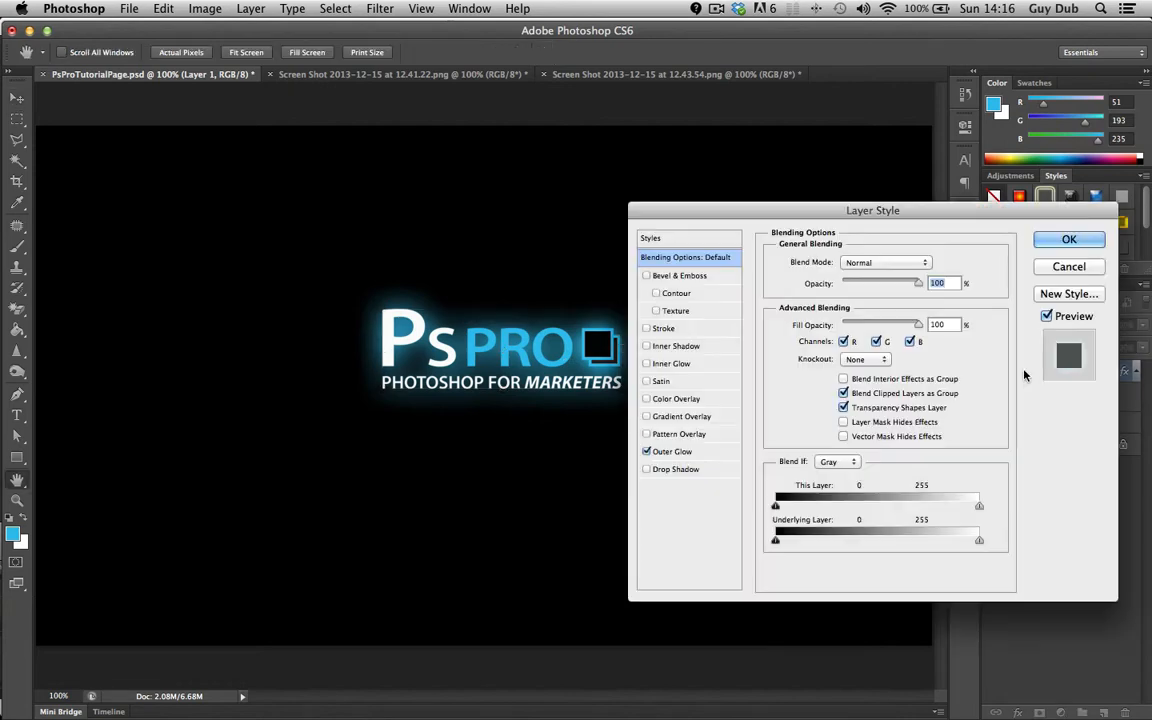
pyautogui.click(646, 451)
pyautogui.click(1068, 239)
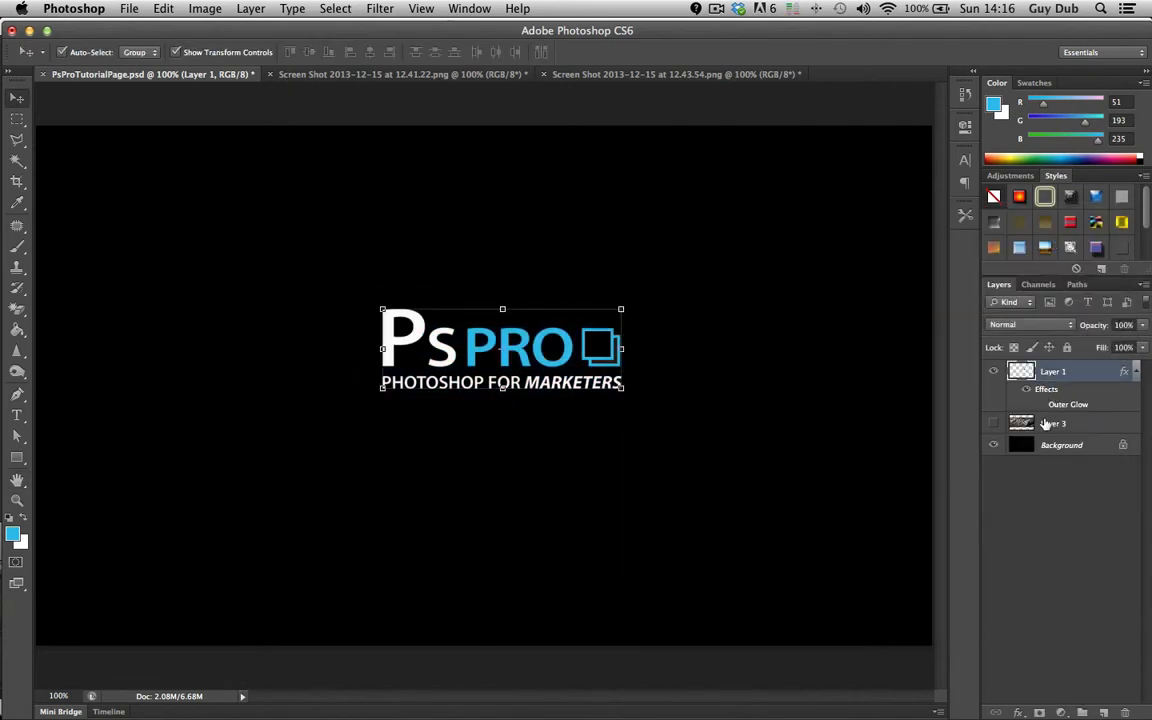
# Add a new layer above the Background and fill it with white using the Paint Bucket
pyautogui.click(1024, 442)
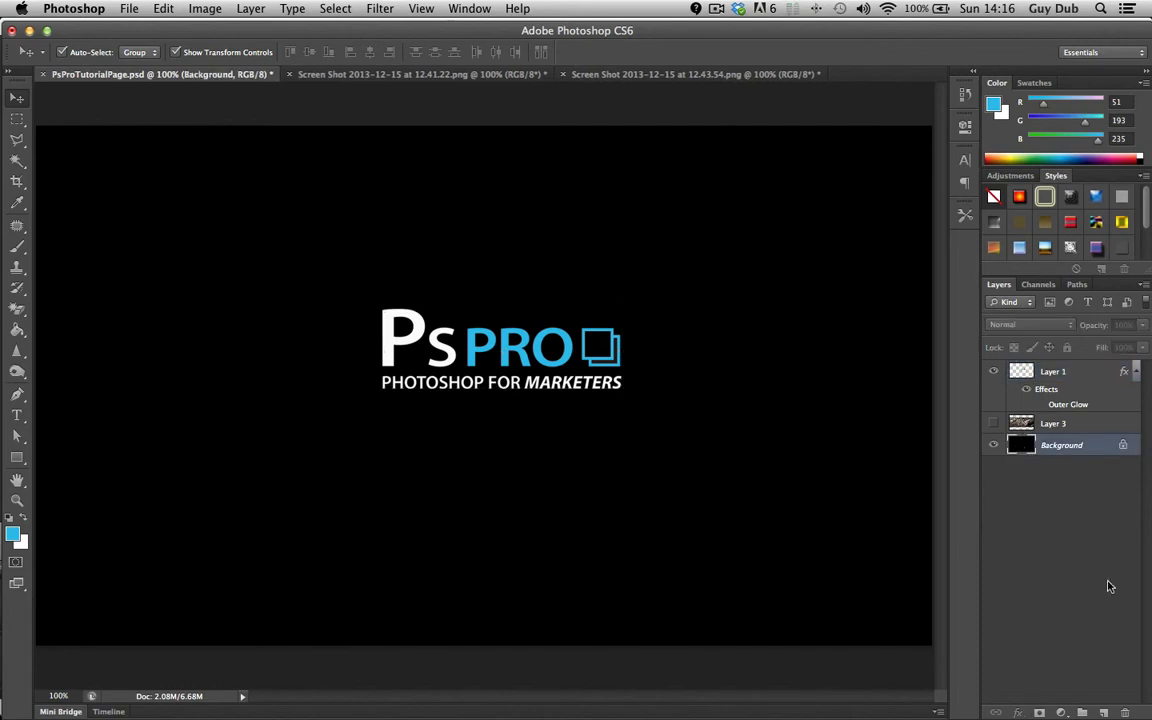
pyautogui.click(1101, 711)
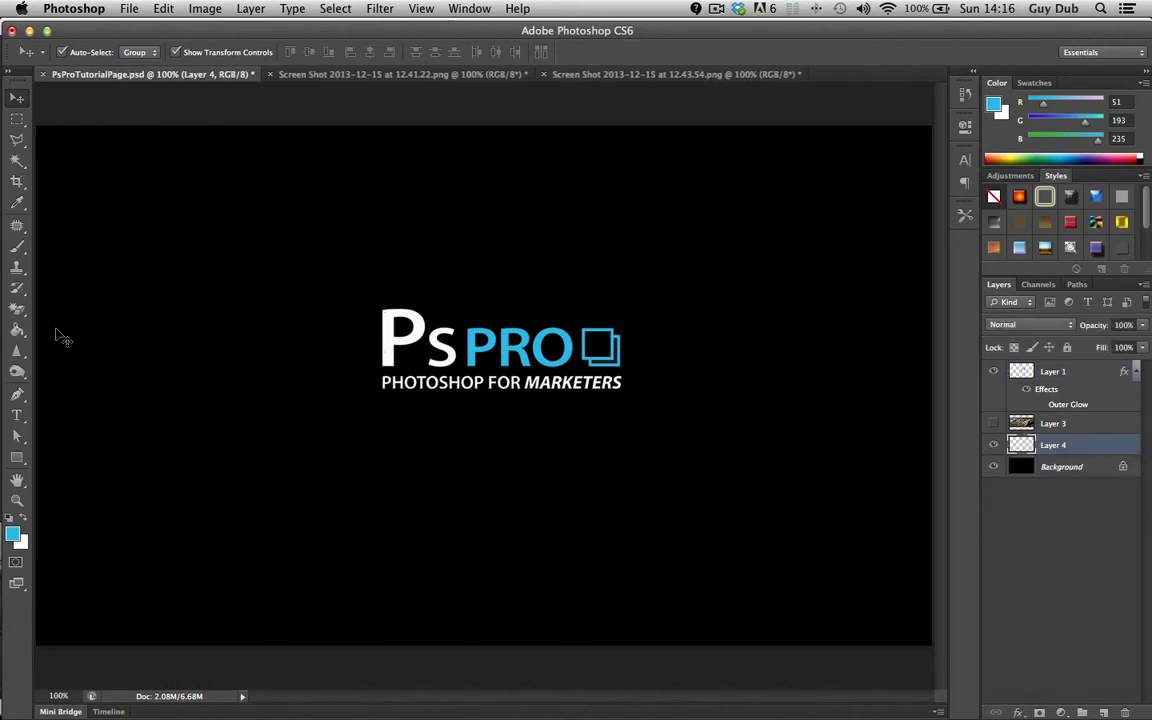
pyautogui.click(17, 330)
pyautogui.press('x')
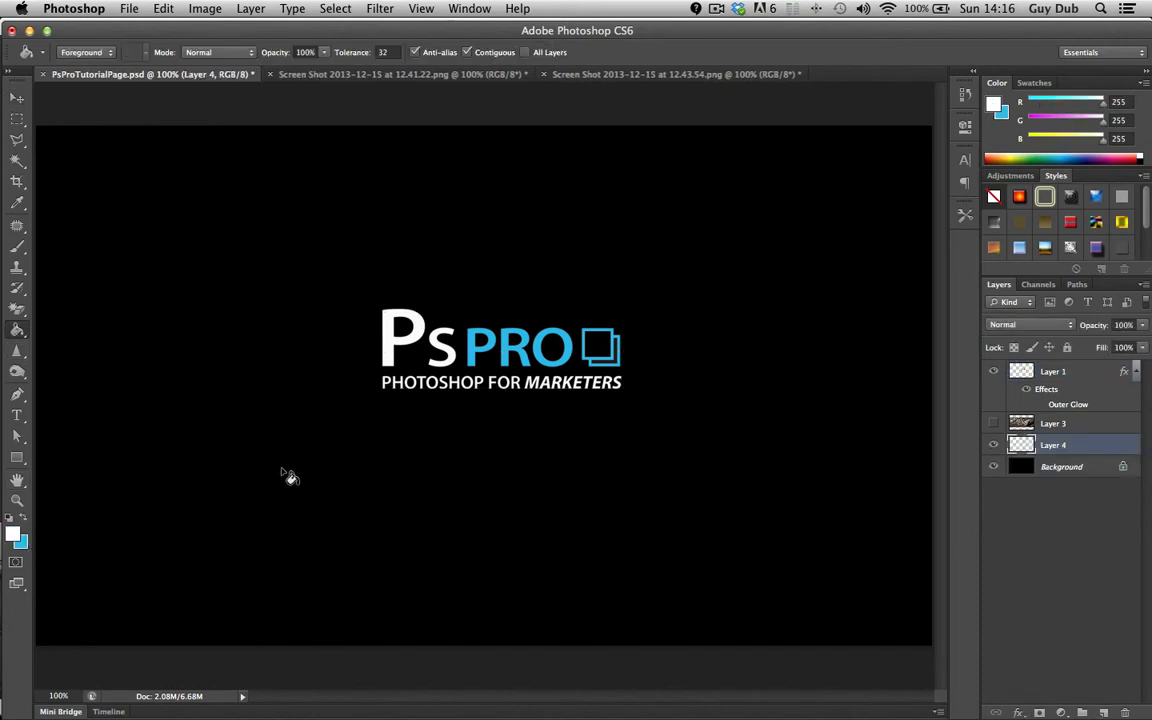
pyautogui.click(286, 475)
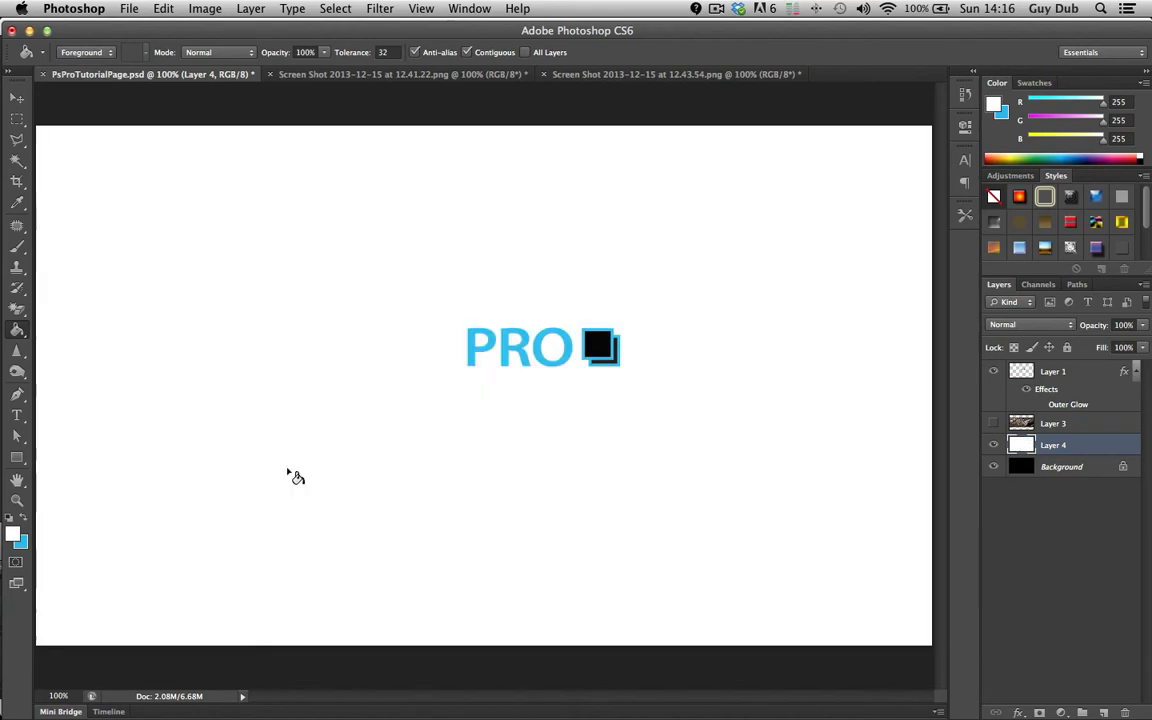
# Enable Color Overlay on the logo layer and set the overlay colour to a light blue
pyautogui.click(1020, 378)
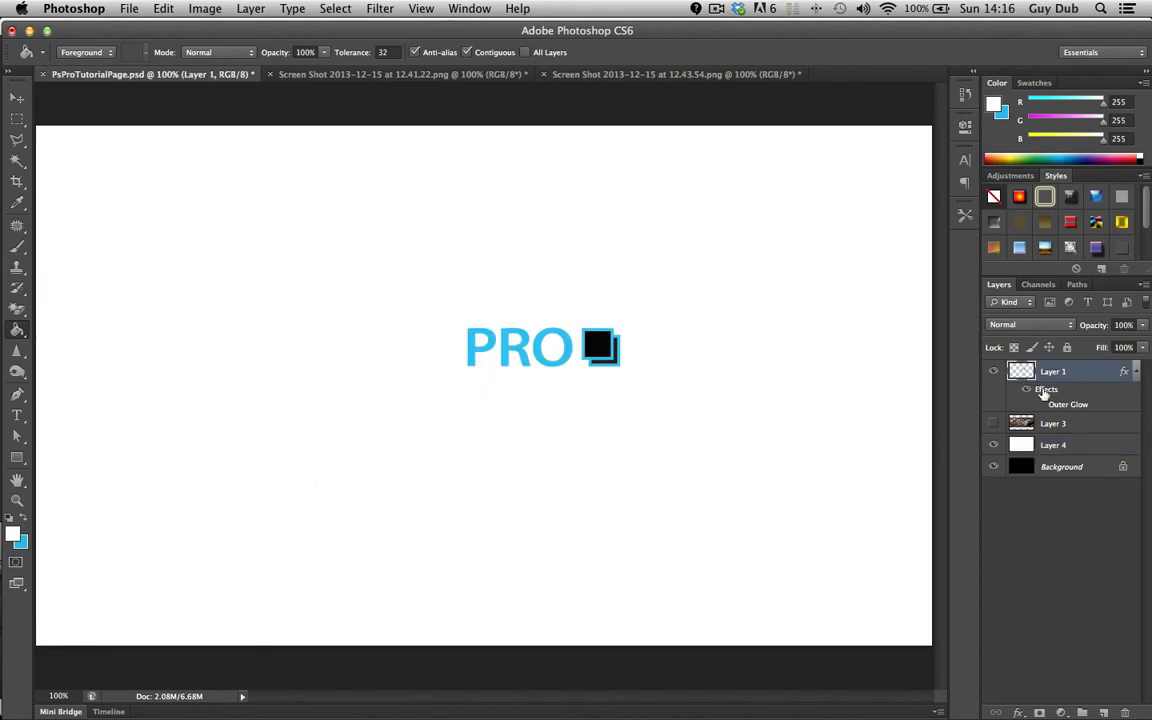
pyautogui.doubleClick(1042, 391)
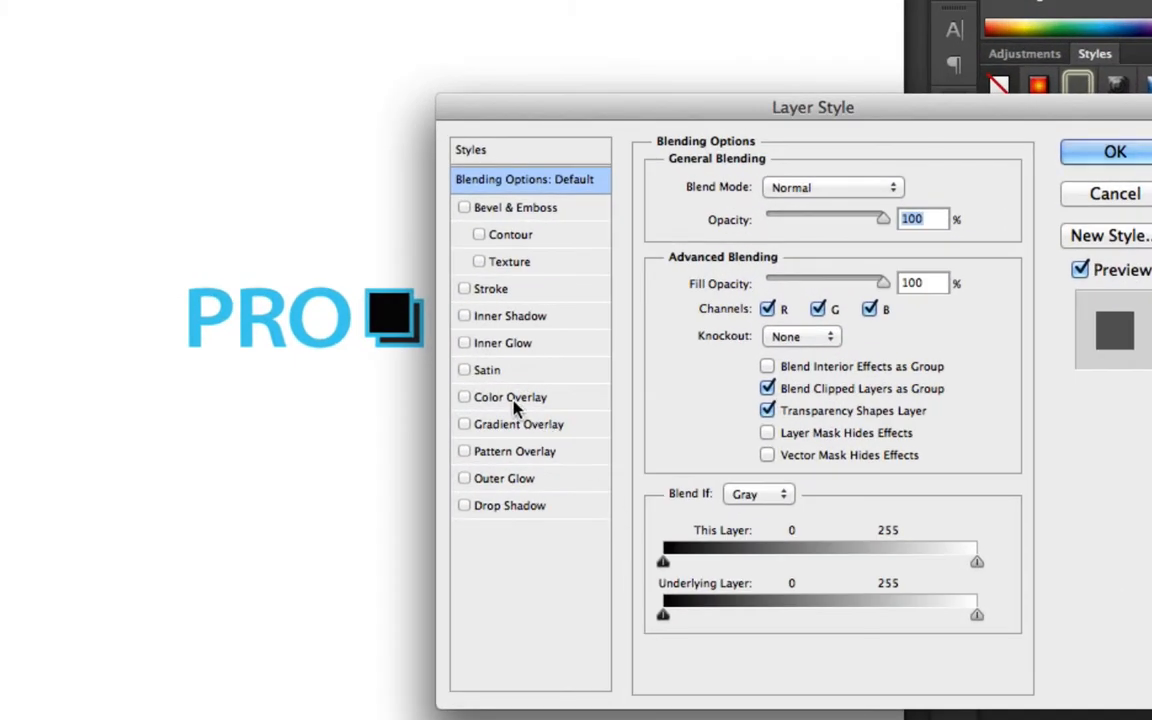
pyautogui.click(513, 400)
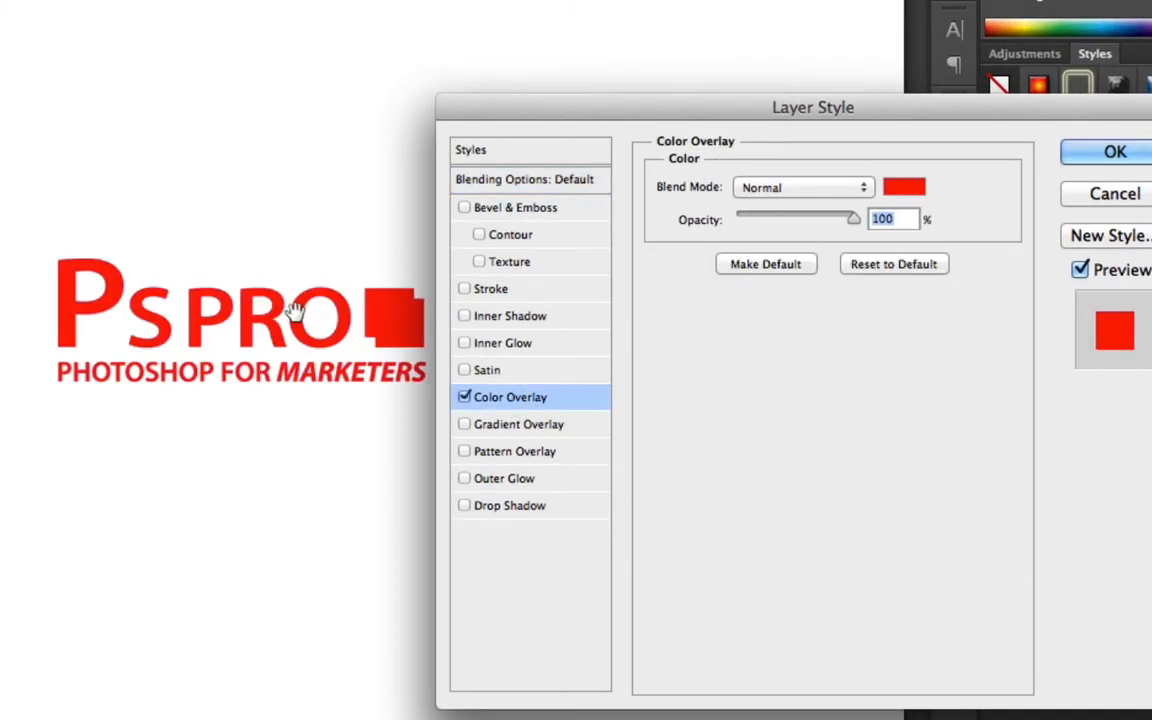
pyautogui.click(902, 187)
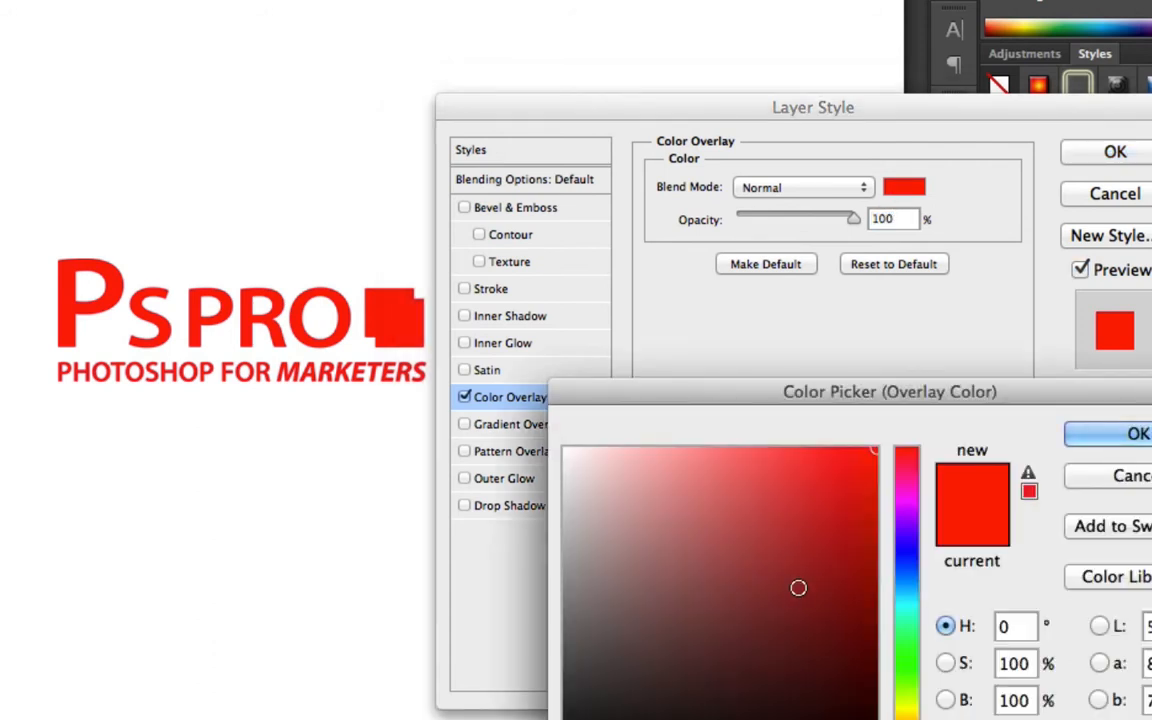
pyautogui.click(914, 583)
pyautogui.click(860, 565)
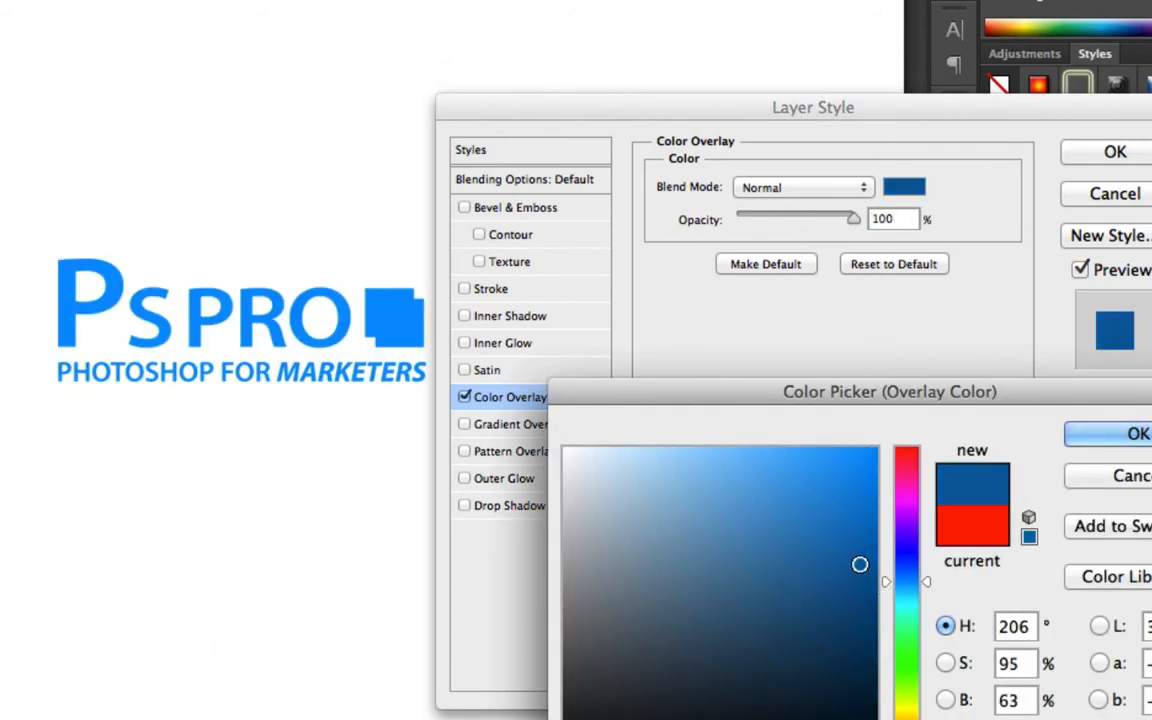
pyautogui.moveTo(860, 565); pyautogui.dragTo(802, 449)
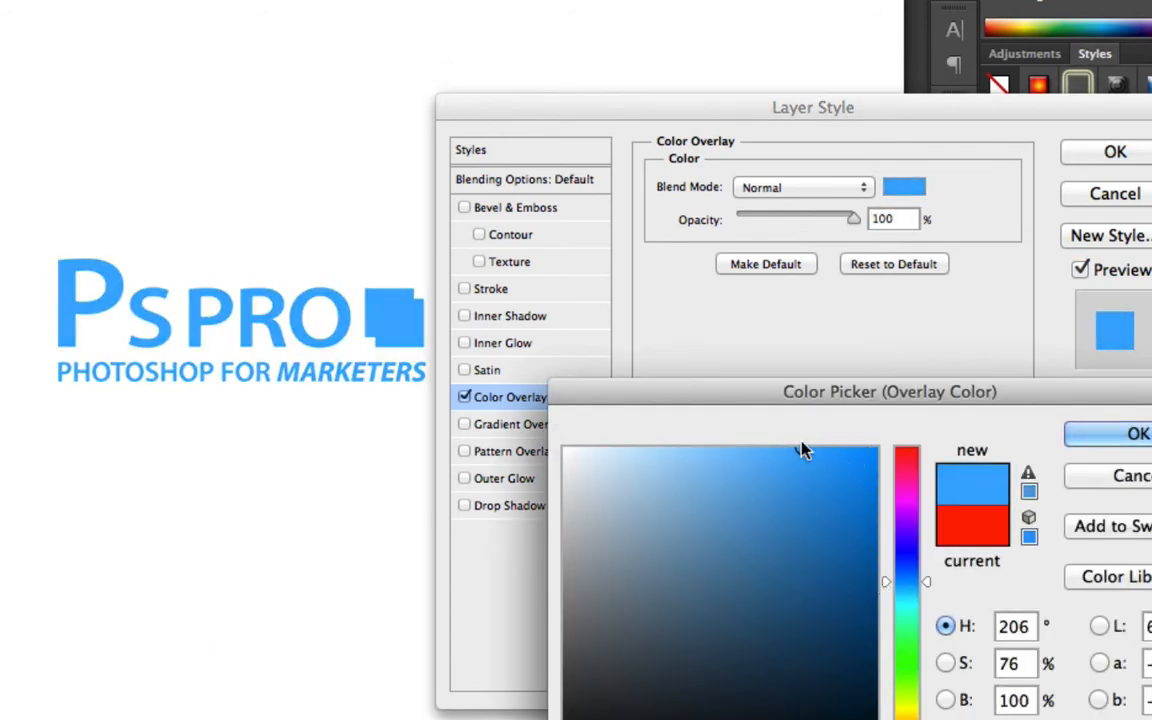
pyautogui.click(1120, 437)
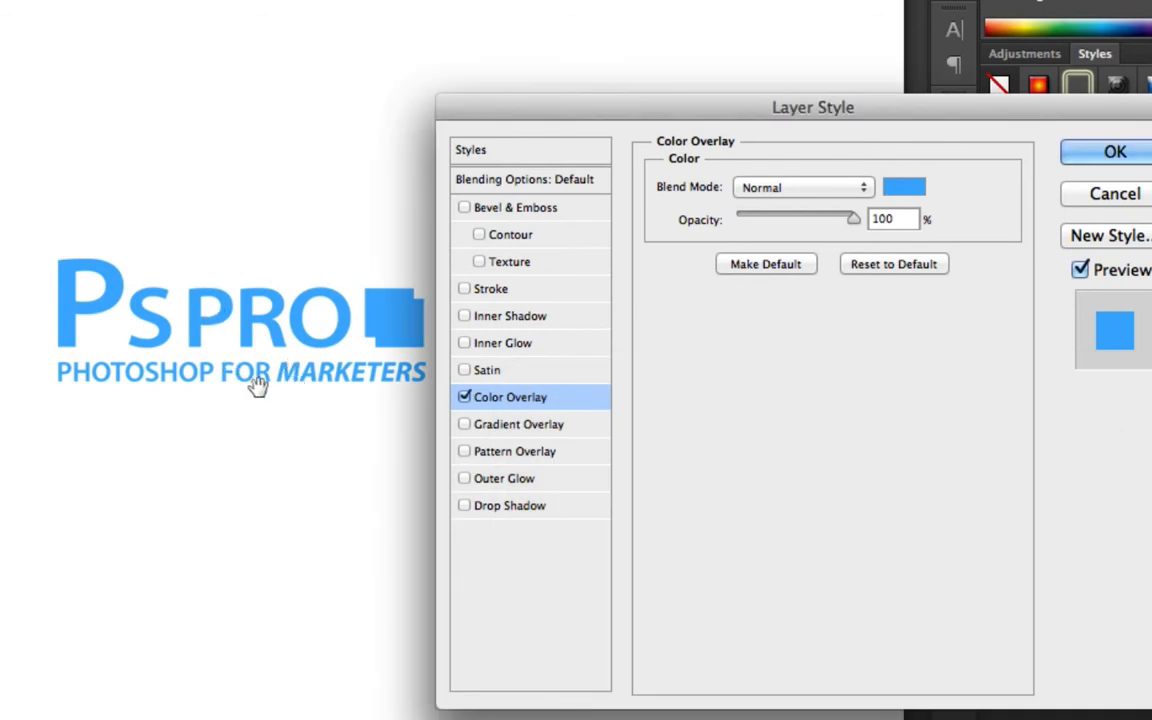
# Add a Drop Shadow at 90°, 2 px distance and 44% opacity, then hide the white fill layer
pyautogui.click(509, 508)
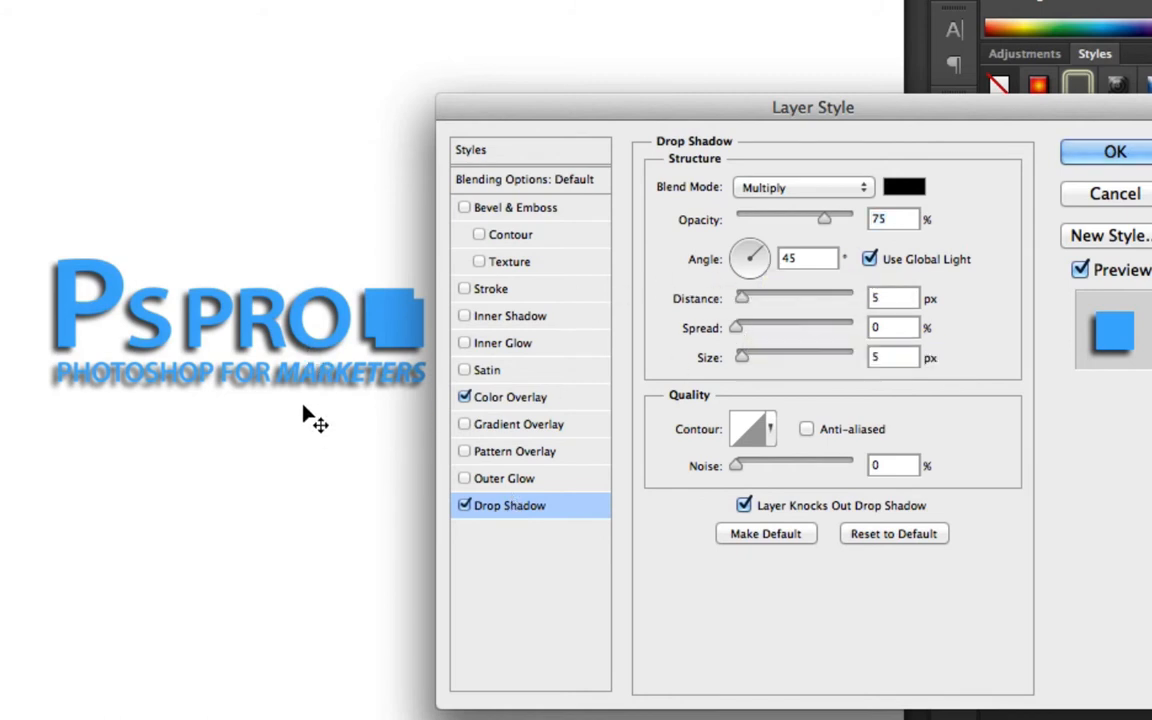
pyautogui.moveTo(301, 406)
pyautogui.mouseDown()
pyautogui.moveTo(291, 404)
pyautogui.moveTo(309, 408)
pyautogui.mouseUp()
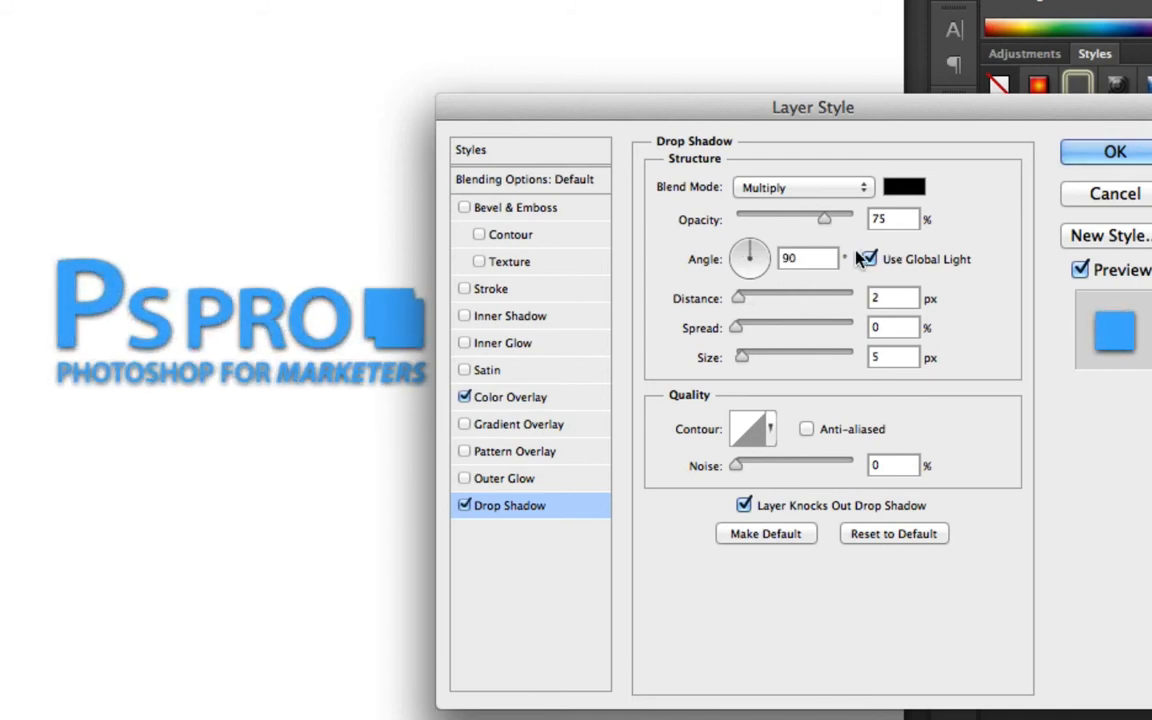
pyautogui.click(788, 220)
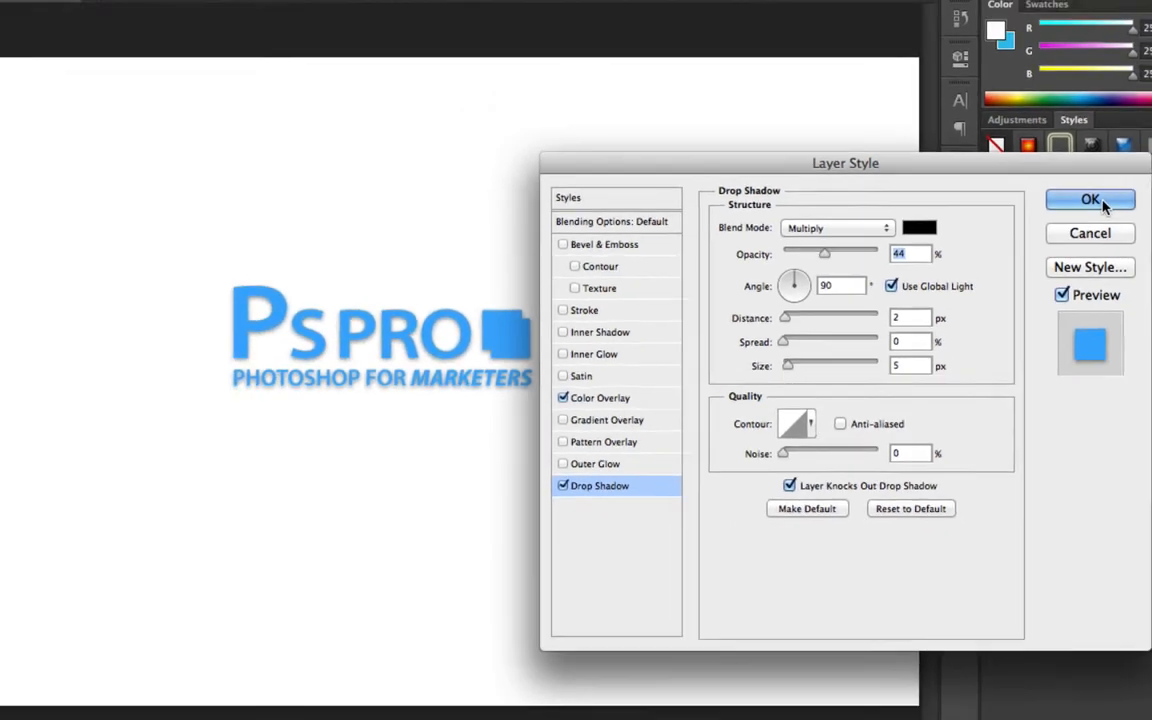
pyautogui.click(1111, 152)
pyautogui.click(993, 476)
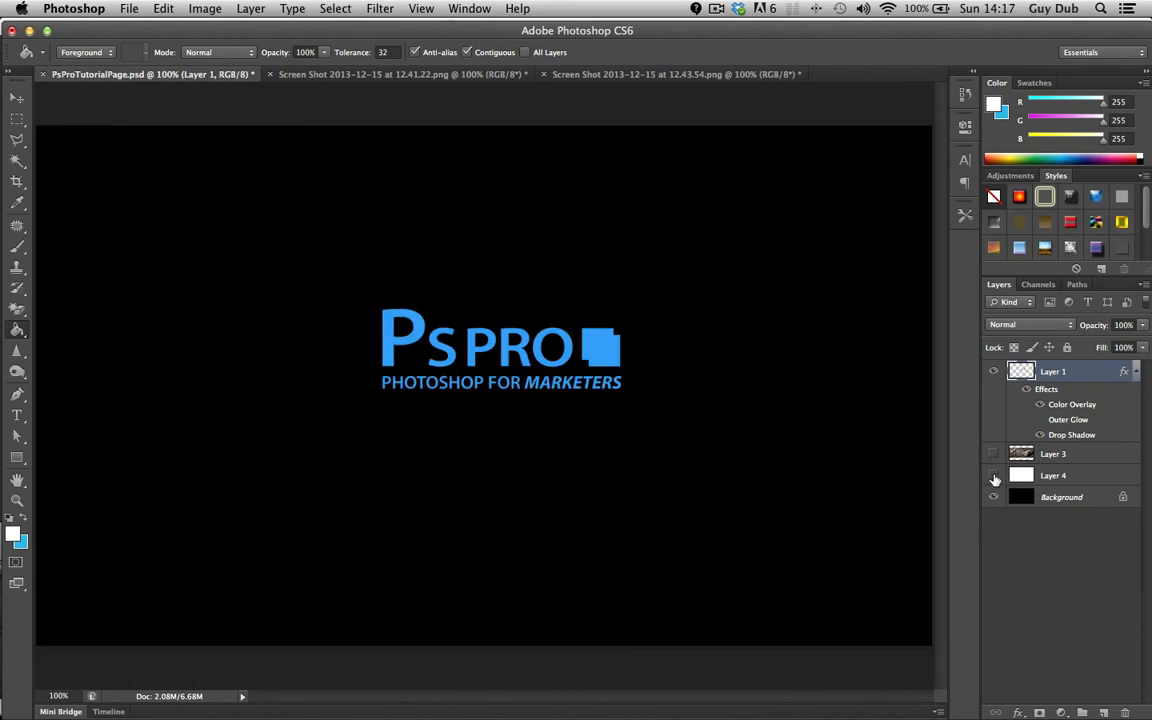